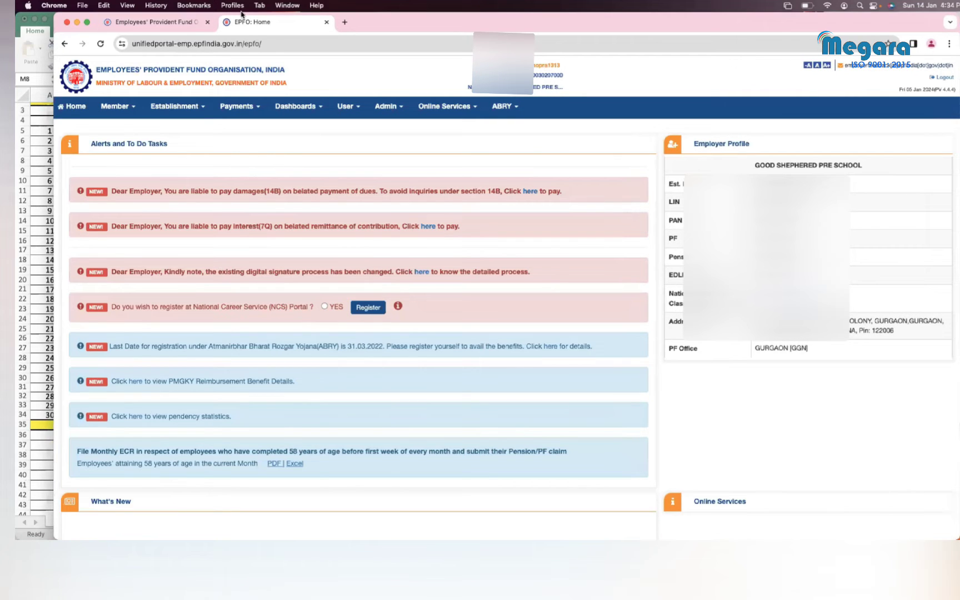
Step: Maximise the Chrome window and go to Payments > ECR/Return Filing on the EPFO portal
{"action": "double_click", "coordinate": [54, 17]}
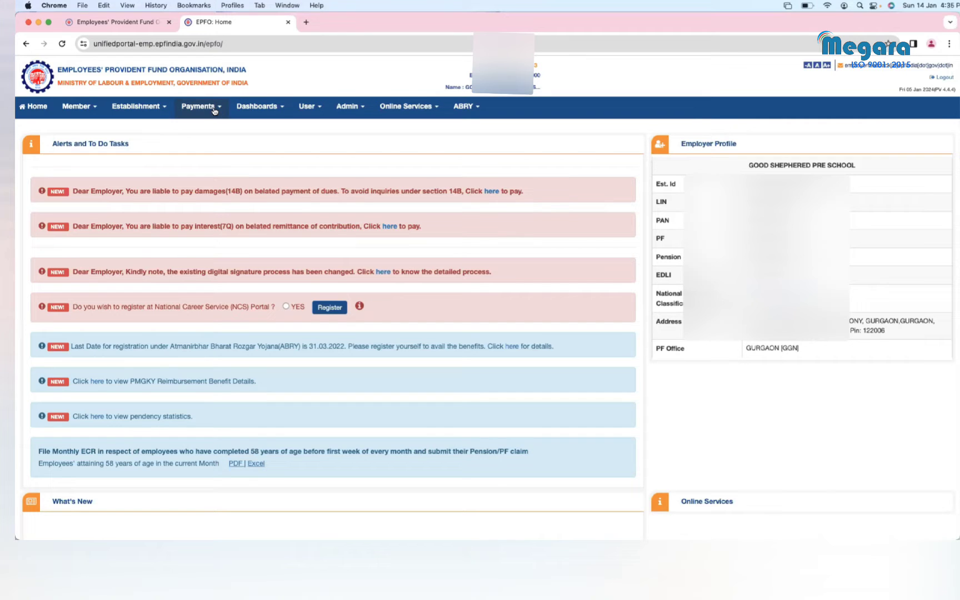
{"action": "left_click", "coordinate": [214, 110]}
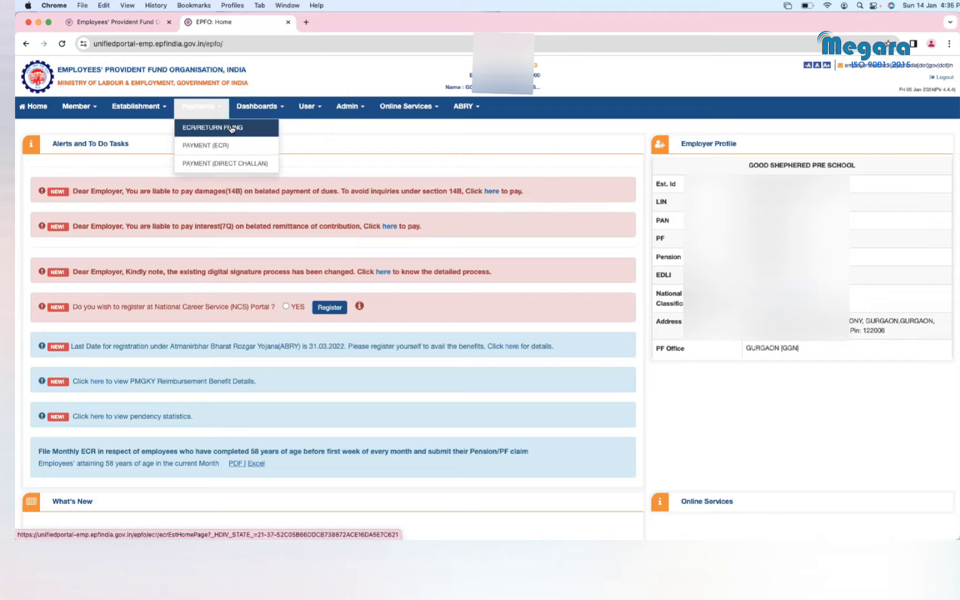
{"action": "left_click", "coordinate": [232, 129]}
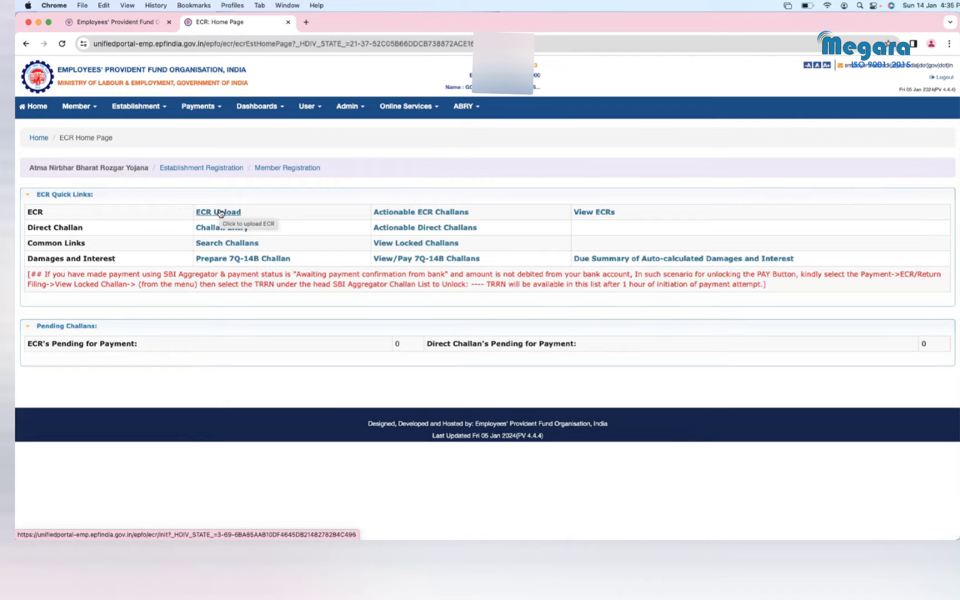
Step: Open the ECR Upload page and expand the ECR File Upload form, leaving the download panel closed
{"action": "left_click", "coordinate": [221, 213]}
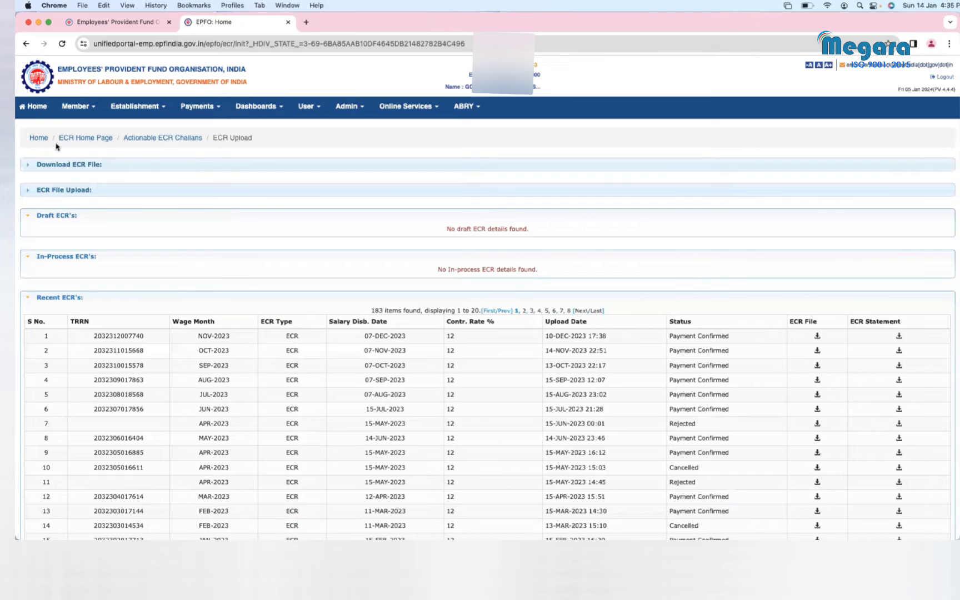
{"action": "left_click", "coordinate": [31, 165]}
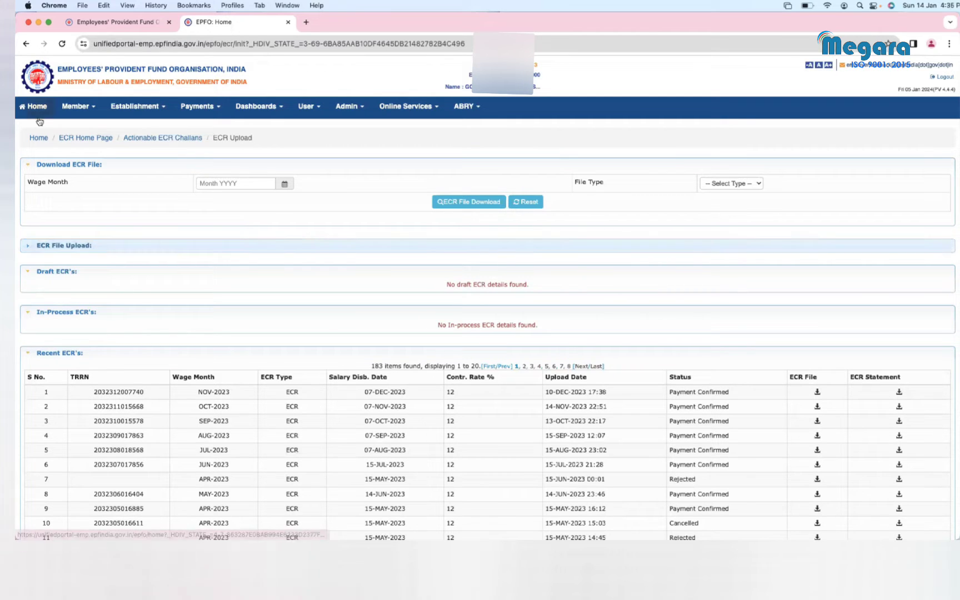
{"action": "left_click", "coordinate": [27, 166]}
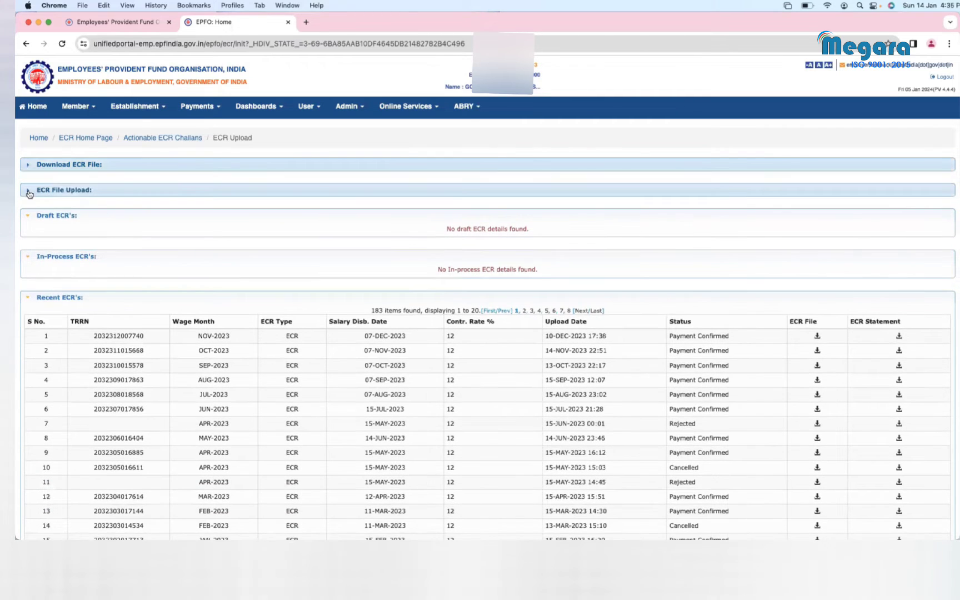
{"action": "left_click", "coordinate": [35, 190]}
{"action": "scroll", "coordinate": [720, 318], "scroll_direction": "down", "scroll_amount": 2}
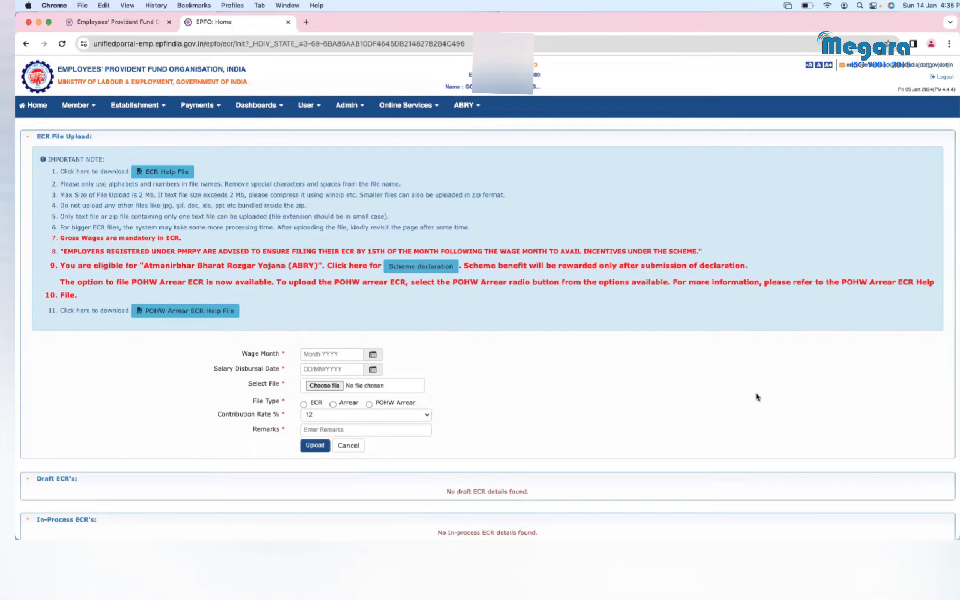
Step: Pick Dec 2023 as wage month and 07/01/2024 as salary disbursal date, then launch the file chooser
{"action": "left_click", "coordinate": [373, 355]}
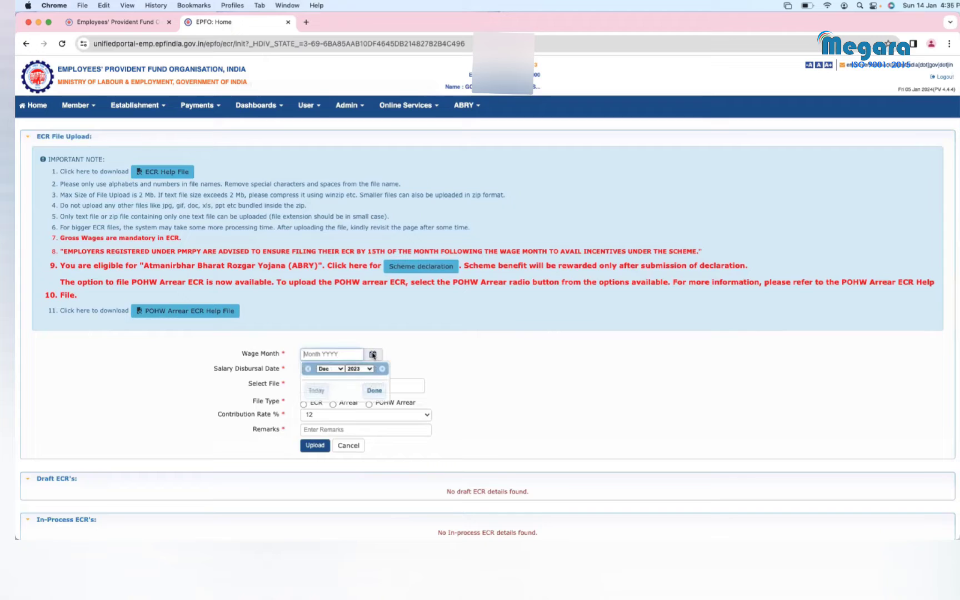
{"action": "left_click", "coordinate": [375, 392]}
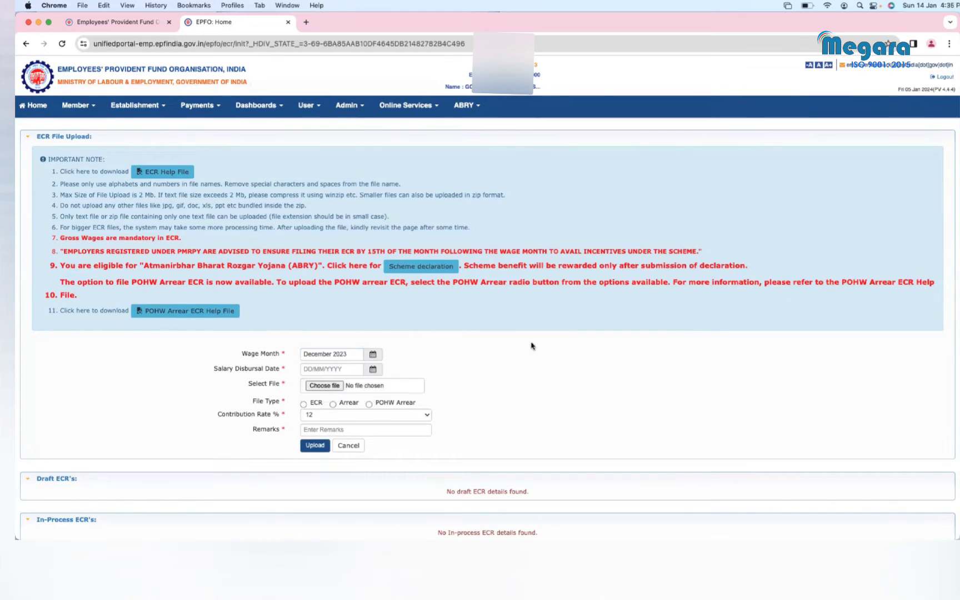
{"action": "left_click", "coordinate": [374, 370]}
{"action": "left_click", "coordinate": [311, 434]}
{"action": "left_click", "coordinate": [324, 390]}
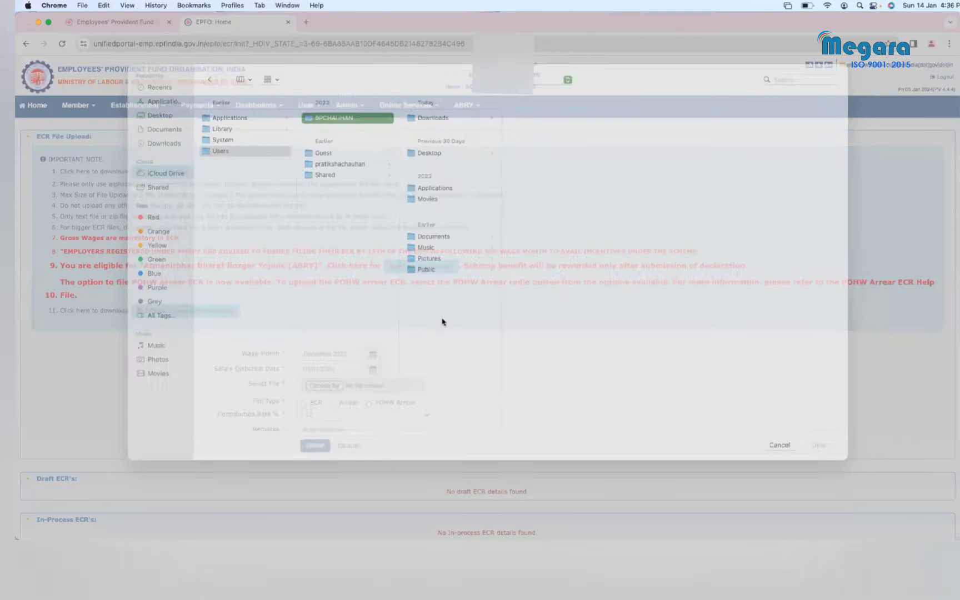
Step: Select FinalECRDec23.txt from the Desktop folder as the ECR file
{"action": "left_click", "coordinate": [426, 168]}
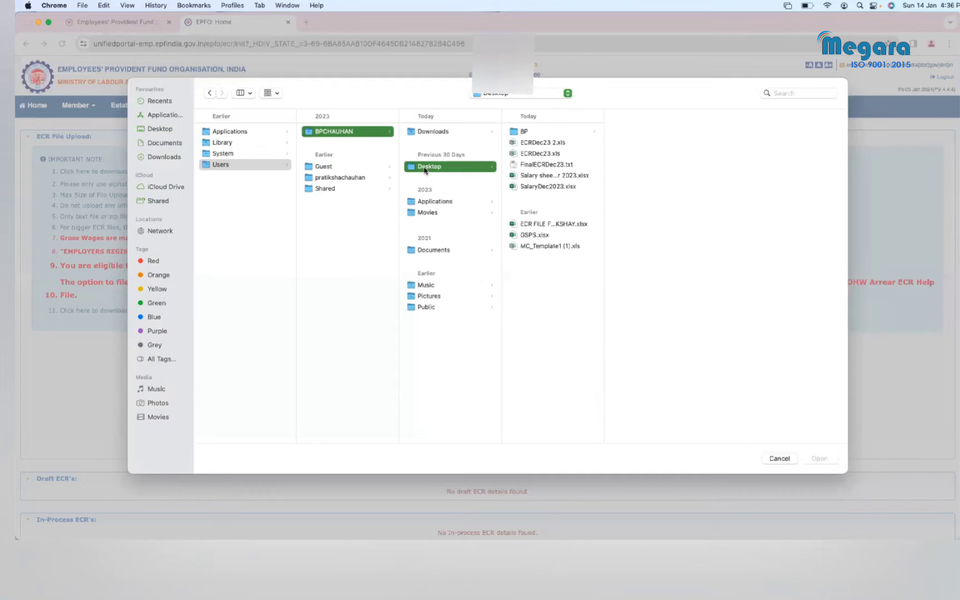
{"action": "left_click", "coordinate": [555, 165]}
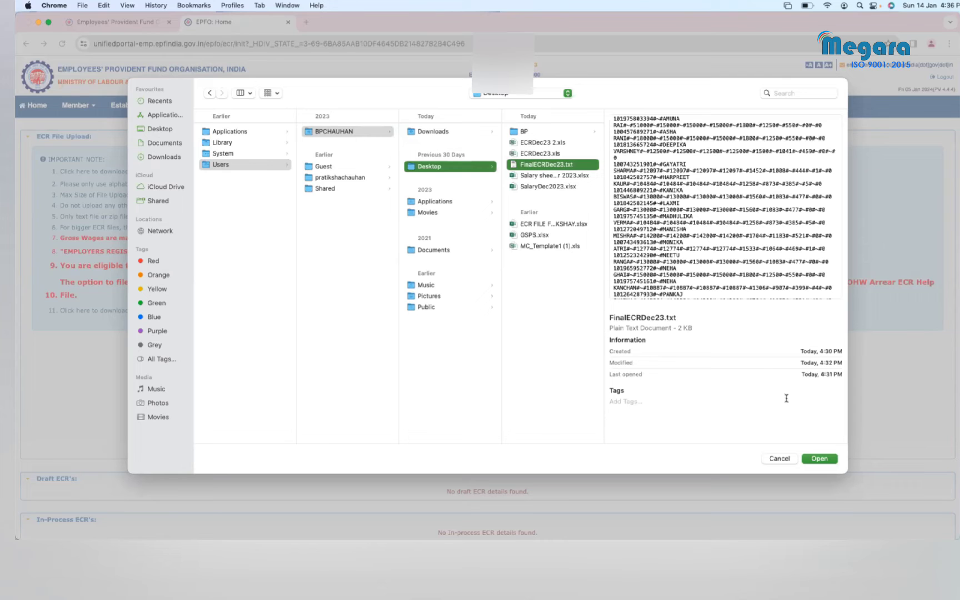
{"action": "left_click", "coordinate": [821, 461]}
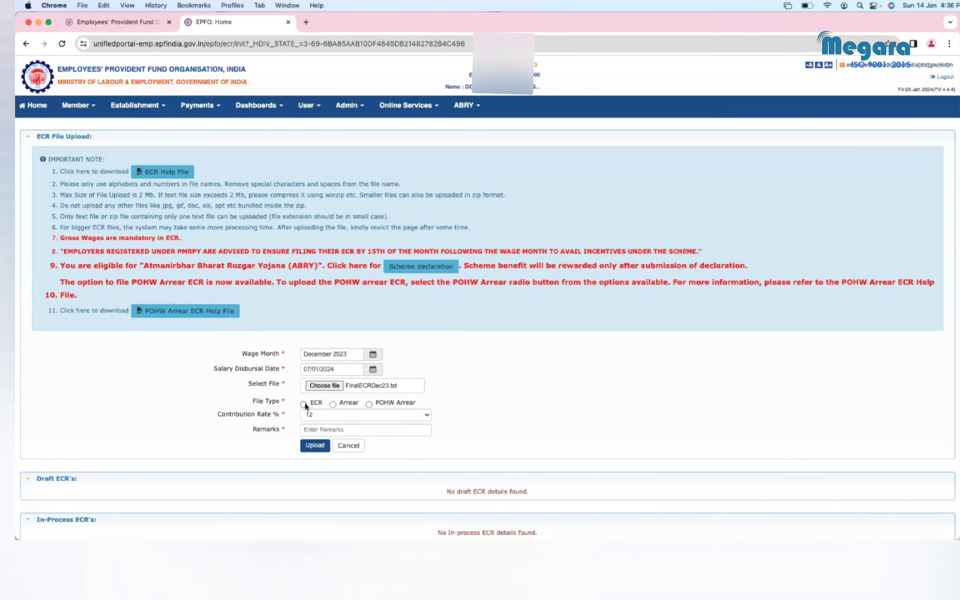
Step: Choose the ECR file type and enter the remark 'ECR for Dec23'
{"action": "left_click", "coordinate": [304, 404]}
{"action": "left_click", "coordinate": [413, 429]}
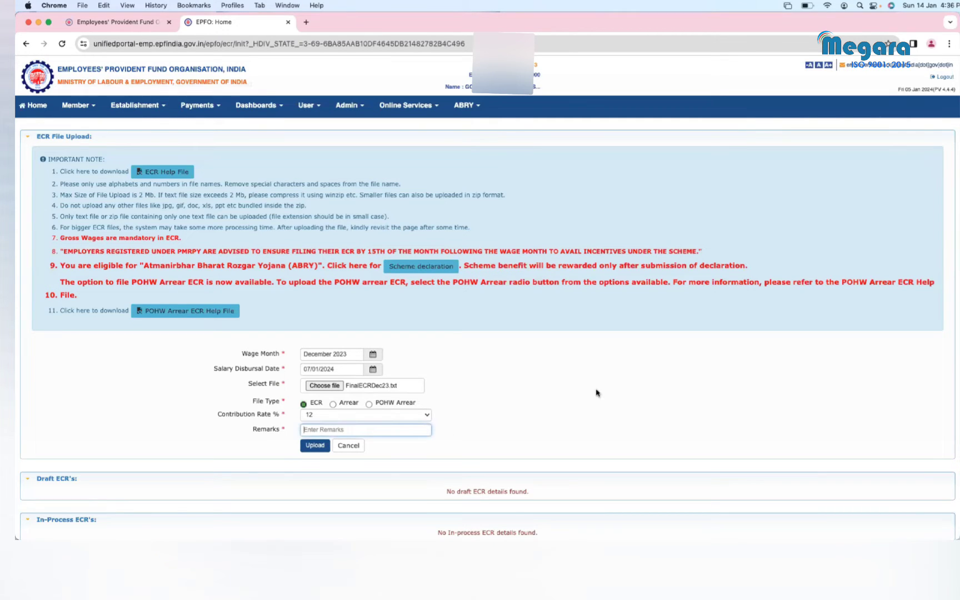
{"action": "type", "text": "ECR for Dec23"}
{"action": "scroll", "coordinate": [483, 399], "scroll_direction": "up", "scroll_amount": 3}
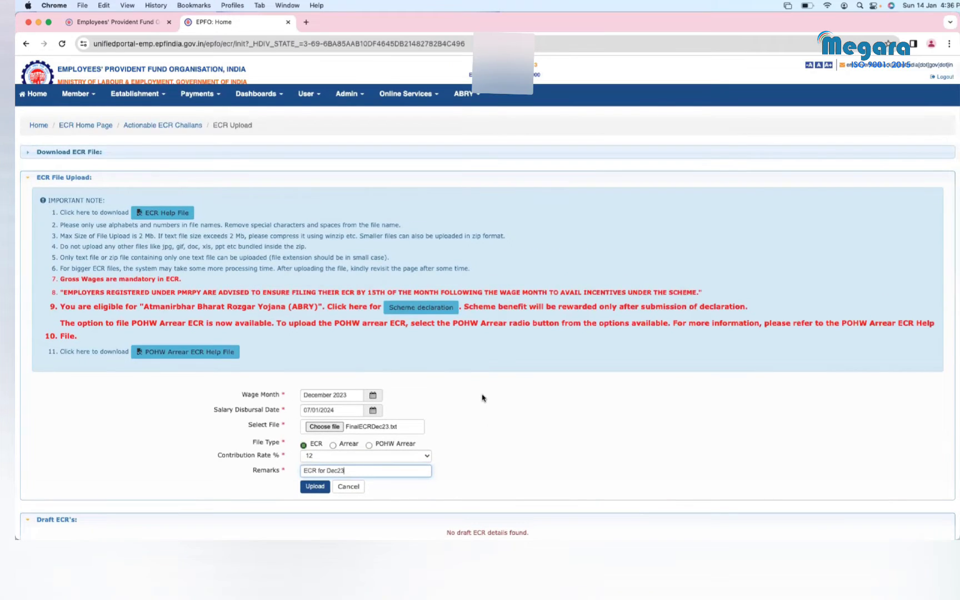
{"action": "scroll", "coordinate": [482, 397], "scroll_direction": "down", "scroll_amount": 3}
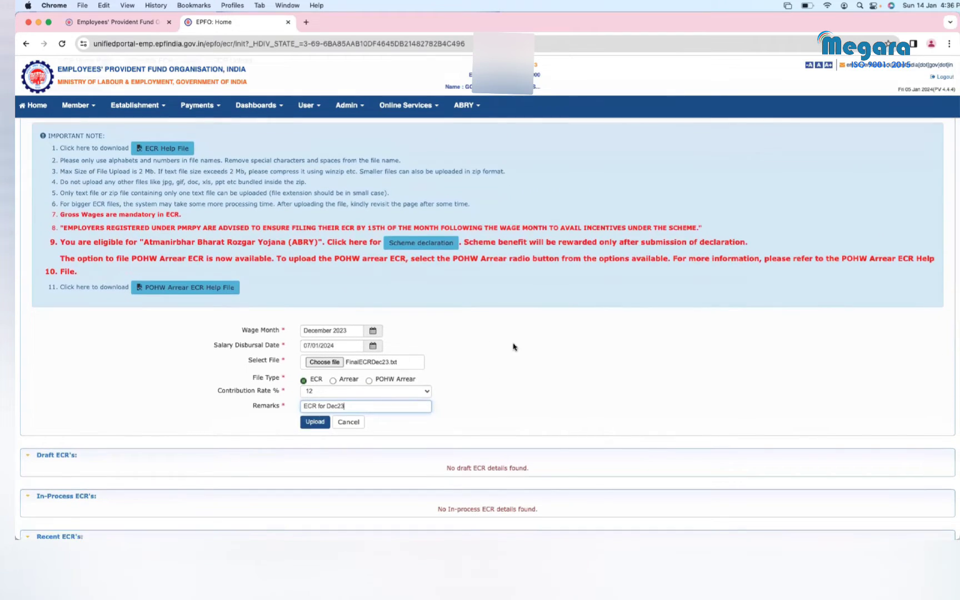
{"action": "scroll", "coordinate": [514, 347], "scroll_direction": "down", "scroll_amount": 2}
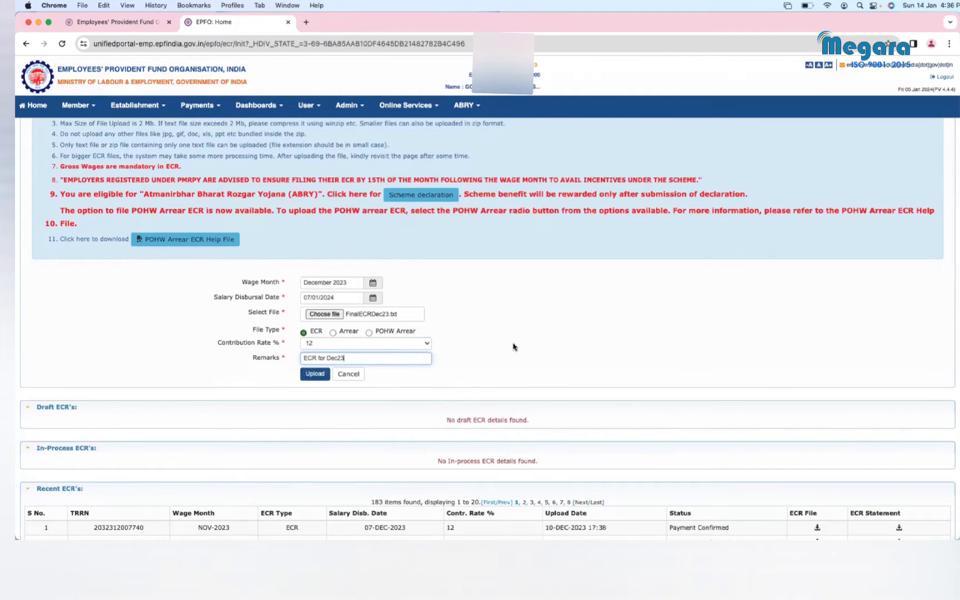
{"action": "scroll", "coordinate": [514, 347], "scroll_direction": "up", "scroll_amount": 4}
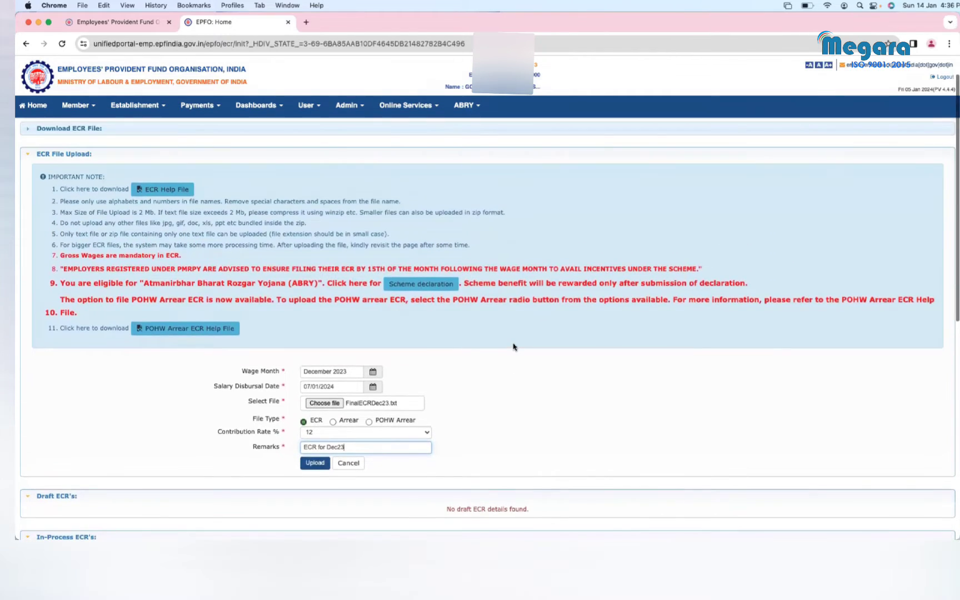
Step: Upload the December 2023 ECR file from the reopened upload form
{"action": "left_click", "coordinate": [102, 157]}
{"action": "left_click", "coordinate": [102, 157]}
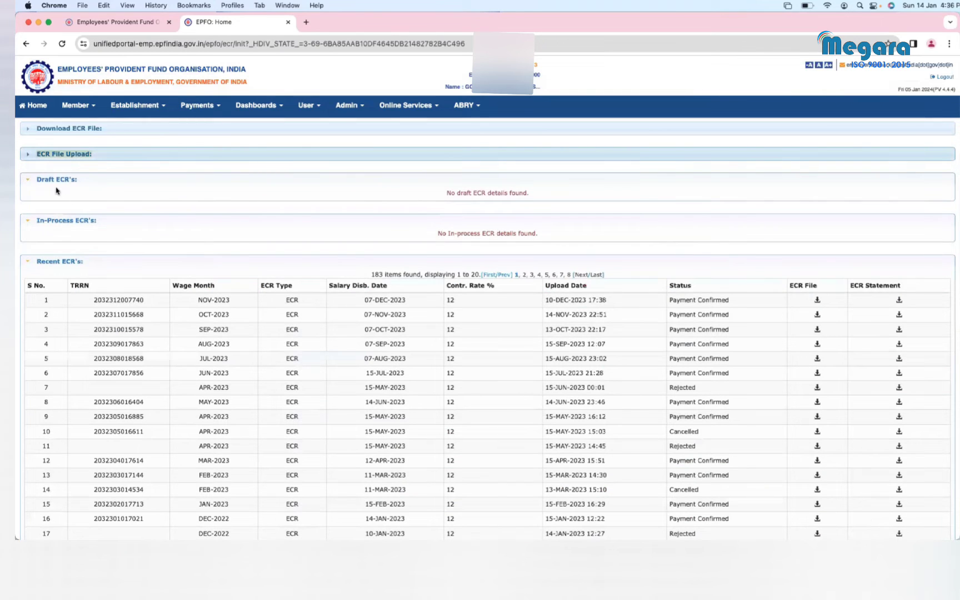
{"action": "left_click", "coordinate": [28, 159]}
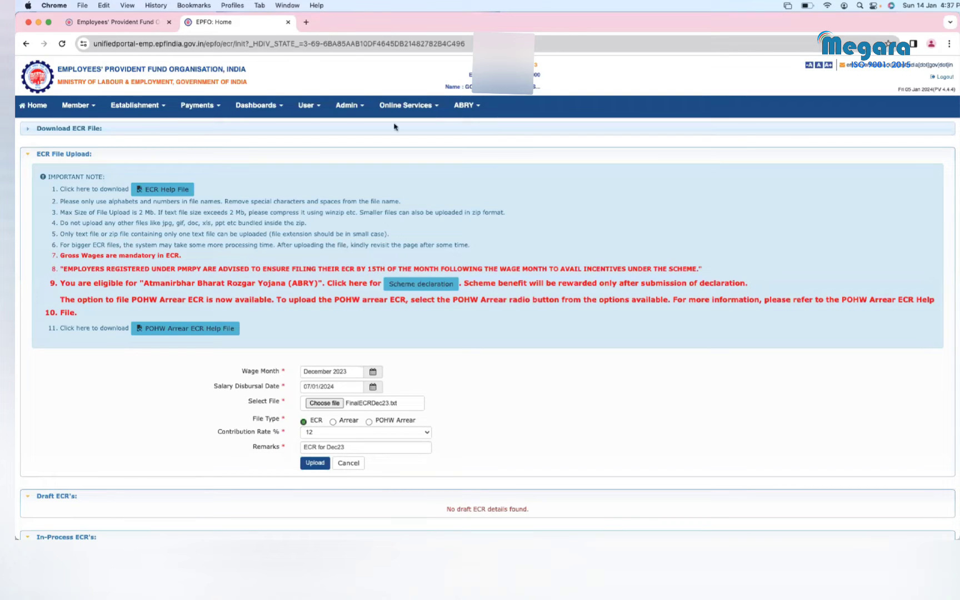
{"action": "scroll", "coordinate": [566, 355], "scroll_direction": "down", "scroll_amount": 3}
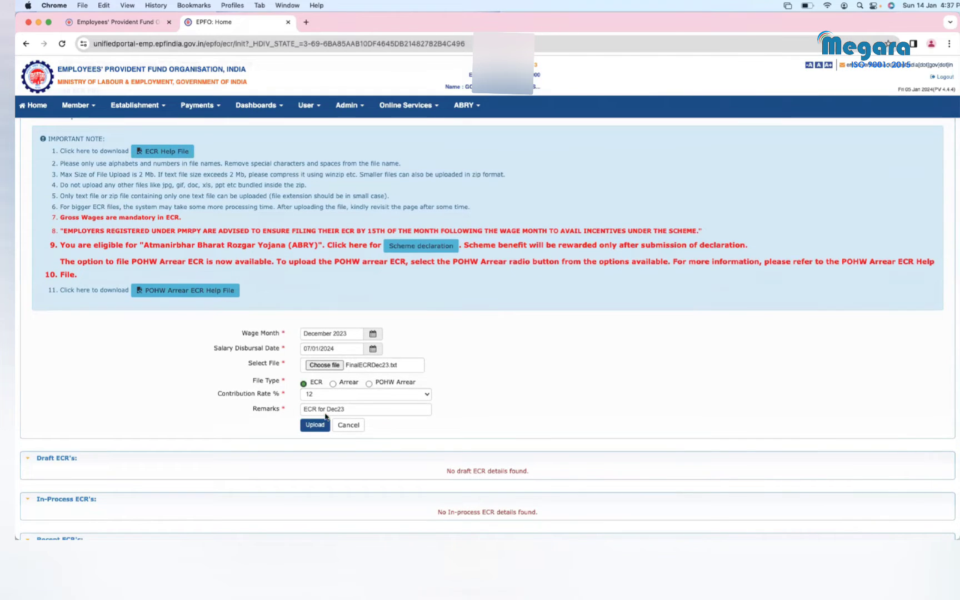
{"action": "left_click", "coordinate": [314, 424]}
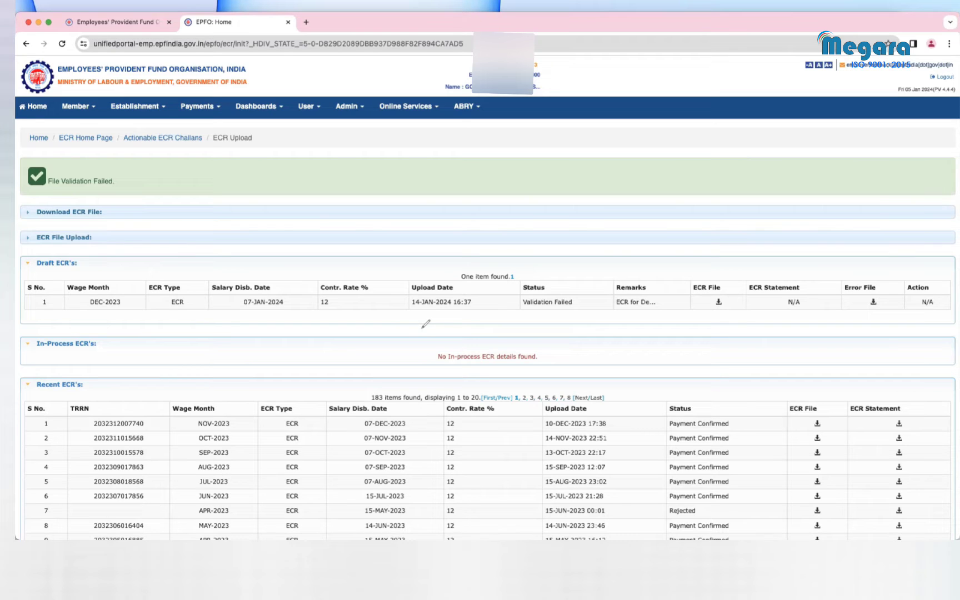
{"action": "mouse_move", "coordinate": [570, 286]}
{"action": "left_mouse_down"}
{"action": "mouse_move", "coordinate": [531, 276]}
{"action": "mouse_move", "coordinate": [534, 312]}
{"action": "mouse_move", "coordinate": [571, 282]}
{"action": "left_mouse_up"}
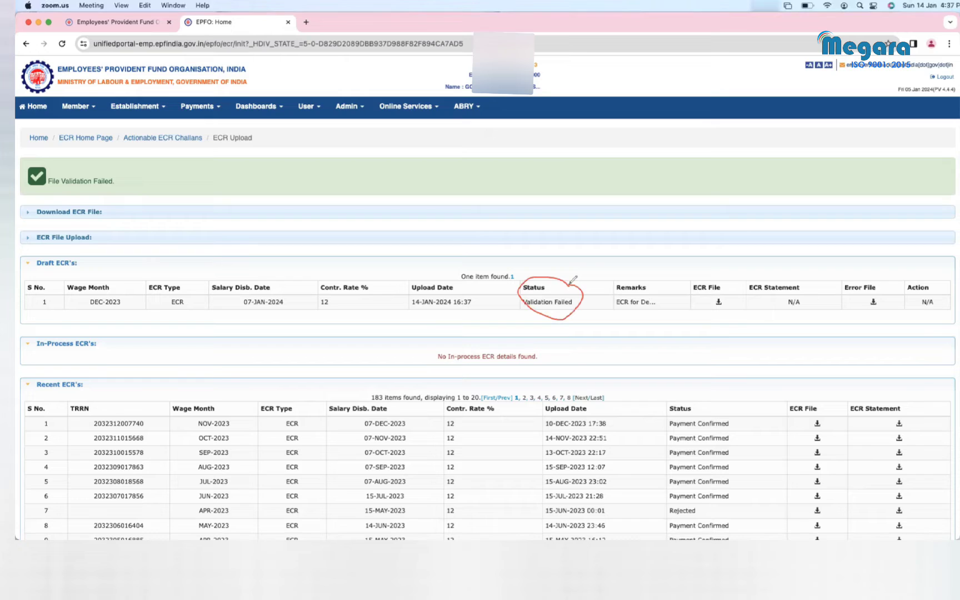
{"action": "mouse_move", "coordinate": [870, 280]}
{"action": "left_mouse_down"}
{"action": "mouse_move", "coordinate": [855, 298]}
{"action": "mouse_move", "coordinate": [885, 294]}
{"action": "mouse_move", "coordinate": [877, 284]}
{"action": "left_mouse_up"}
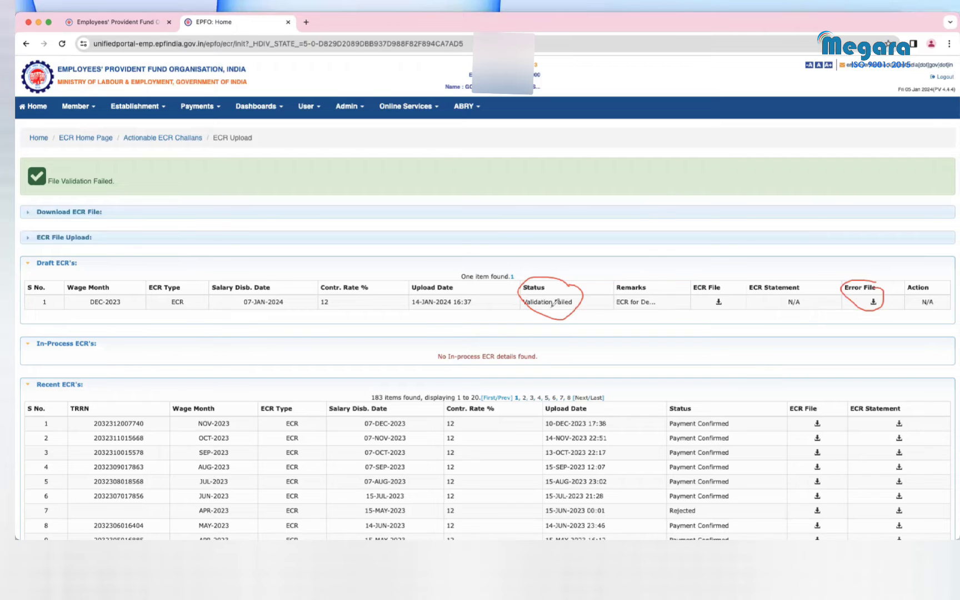
{"action": "left_click_drag", "start_coordinate": [50, 245], "coordinate": [95, 240]}
{"action": "left_click_drag", "start_coordinate": [48, 271], "coordinate": [83, 269]}
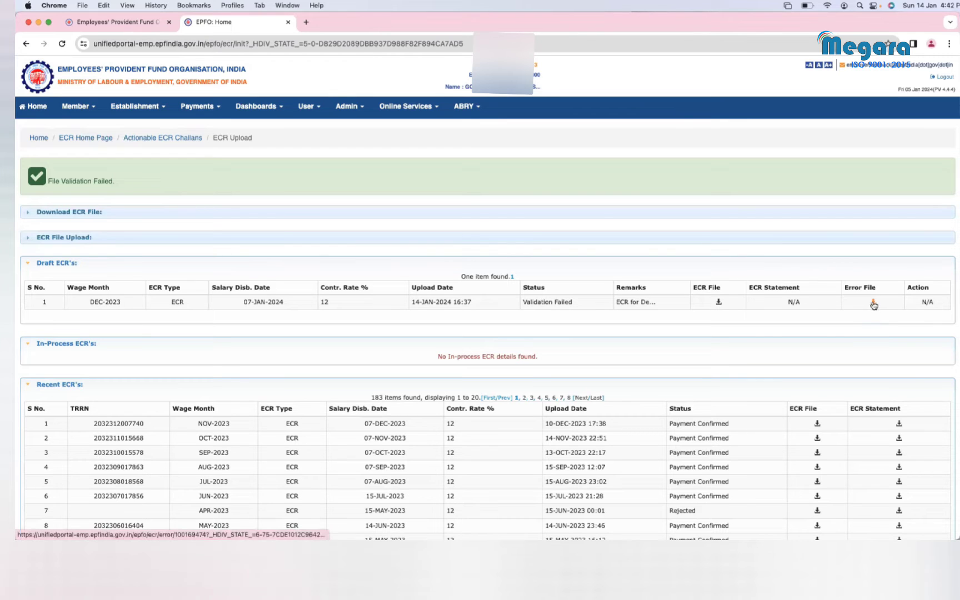
Step: Download the failed December ECR's error file and open it in an enlarged TextEdit window
{"action": "left_click", "coordinate": [873, 303]}
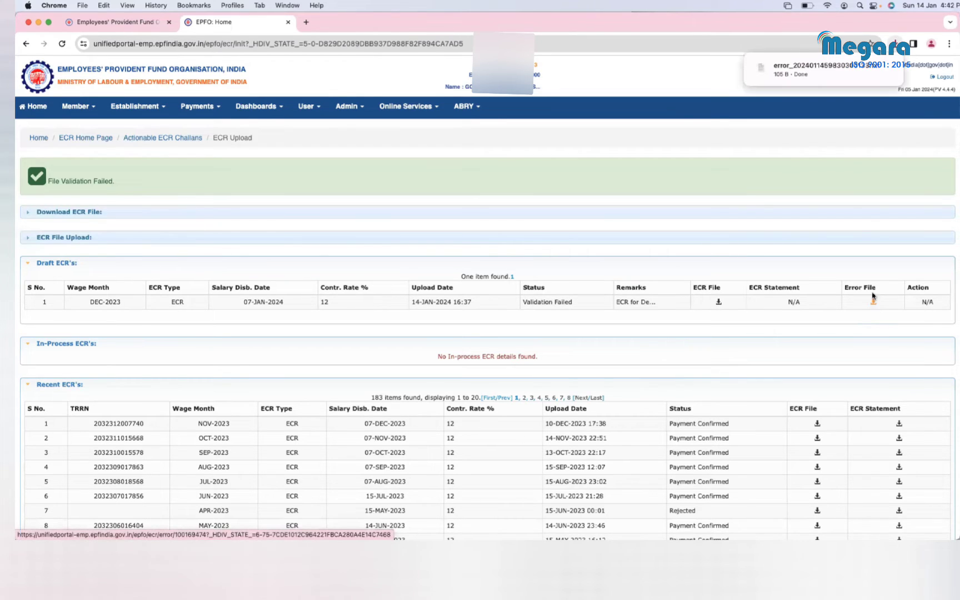
{"action": "left_click", "coordinate": [889, 70]}
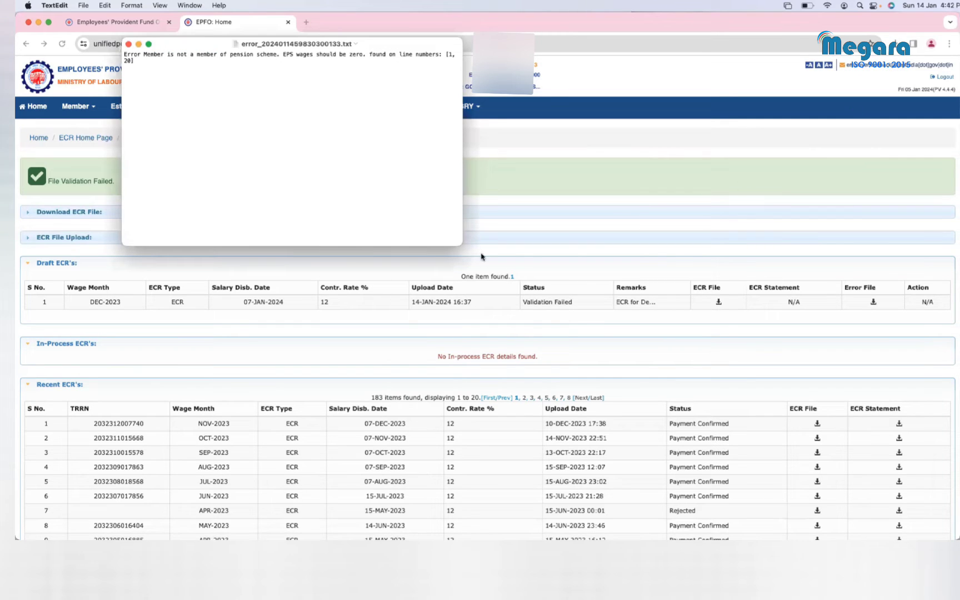
{"action": "left_click_drag", "start_coordinate": [463, 242], "coordinate": [786, 399]}
{"action": "scroll", "coordinate": [476, 262], "scroll_direction": "left", "scroll_amount": 10}
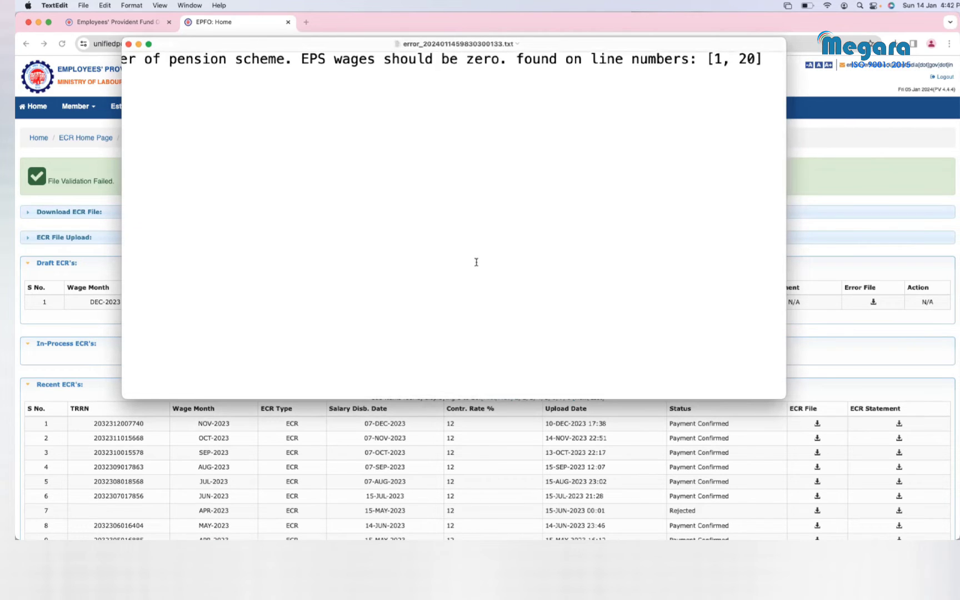
{"action": "left_click_drag", "start_coordinate": [123, 399], "coordinate": [53, 430]}
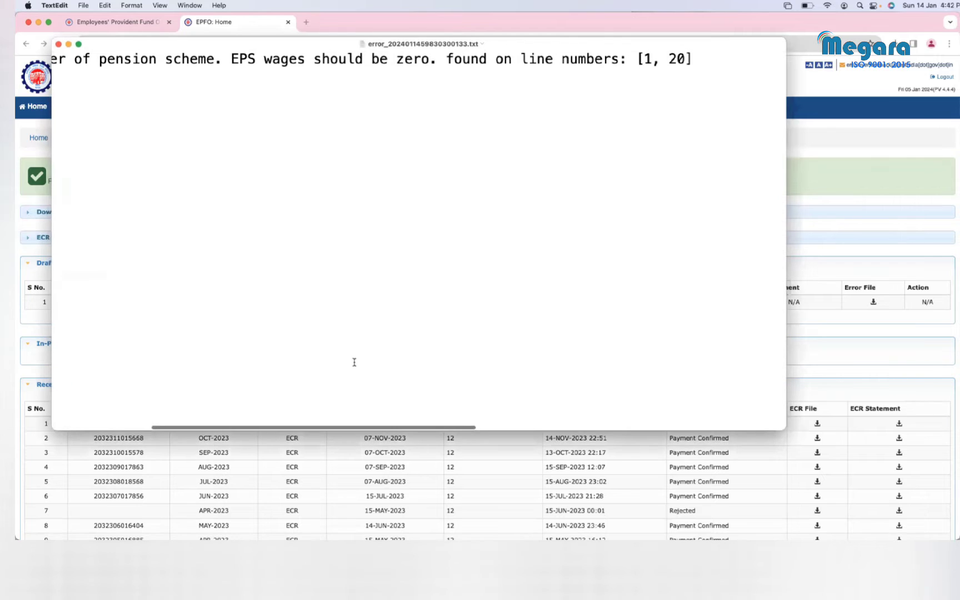
Step: Zoom out to read the non-pension-member error for lines 1 and 20, then close the file
{"action": "left_click_drag", "start_coordinate": [783, 426], "coordinate": [907, 472]}
{"action": "scroll", "coordinate": [584, 350], "scroll_direction": "left", "scroll_amount": 5}
{"action": "scroll", "coordinate": [584, 349], "scroll_direction": "left", "scroll_amount": 2}
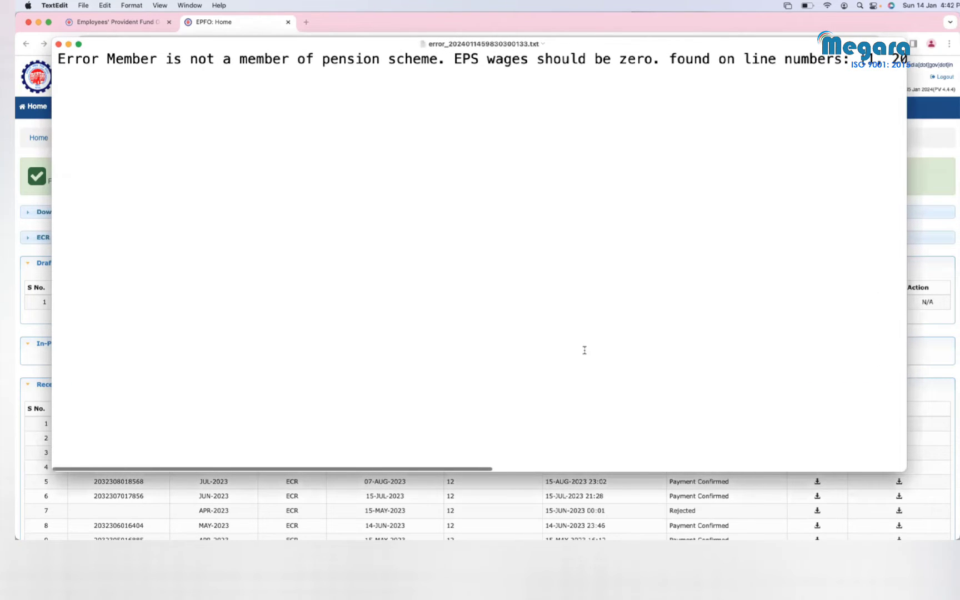
{"action": "key", "text": "super+minus"}
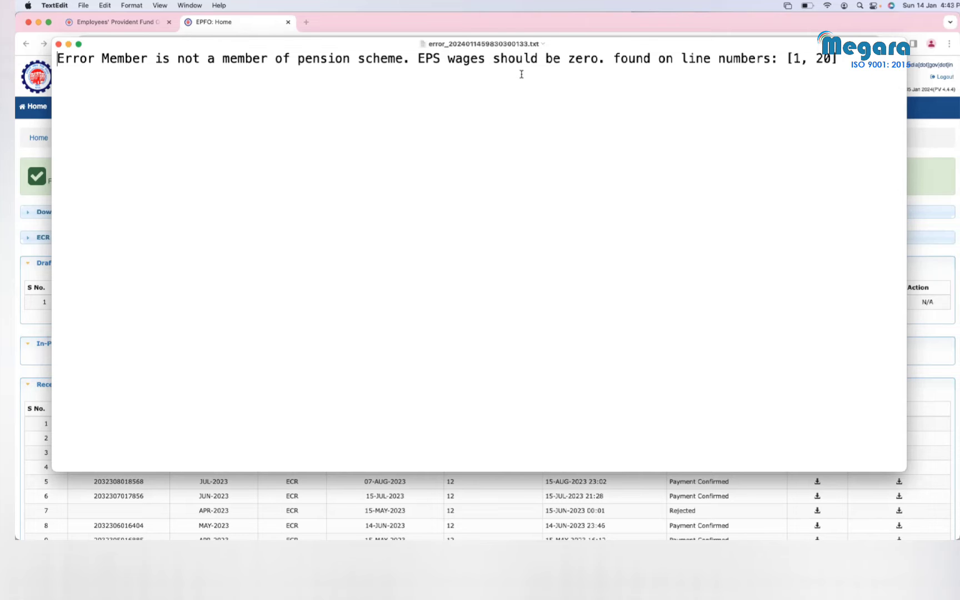
{"action": "left_click", "coordinate": [59, 44]}
Step: Switch to Desktop 2, open ECRDec23 2.xls, and select row 2's EPF wages cell D2
{"action": "key", "text": "ctrl+Up"}
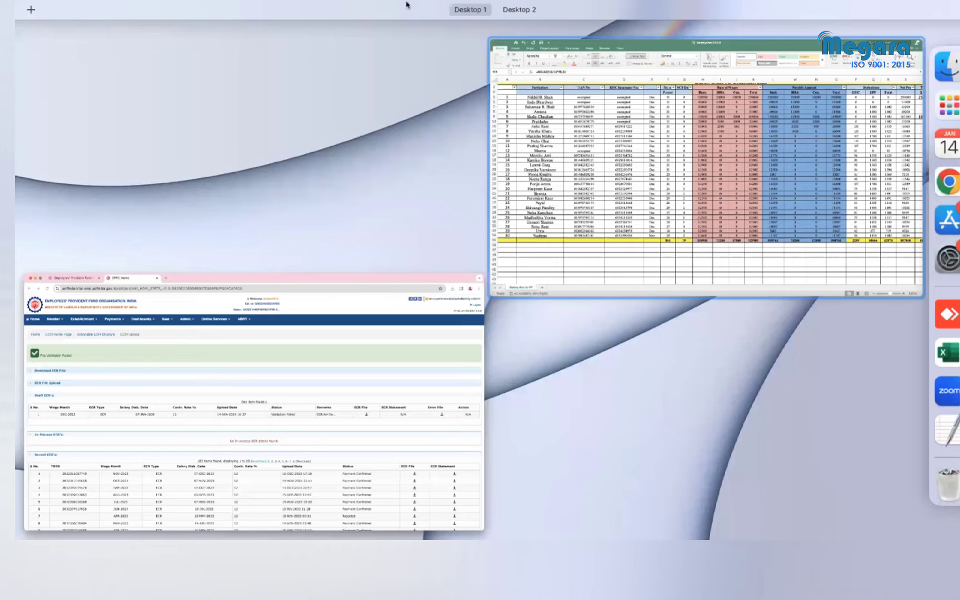
{"action": "left_click", "coordinate": [518, 54]}
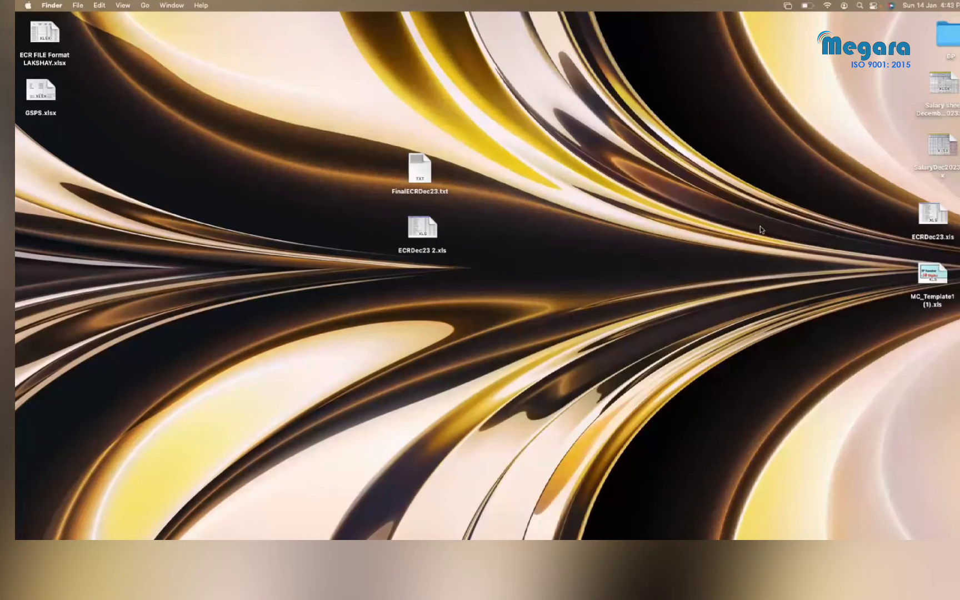
{"action": "double_click", "coordinate": [424, 239]}
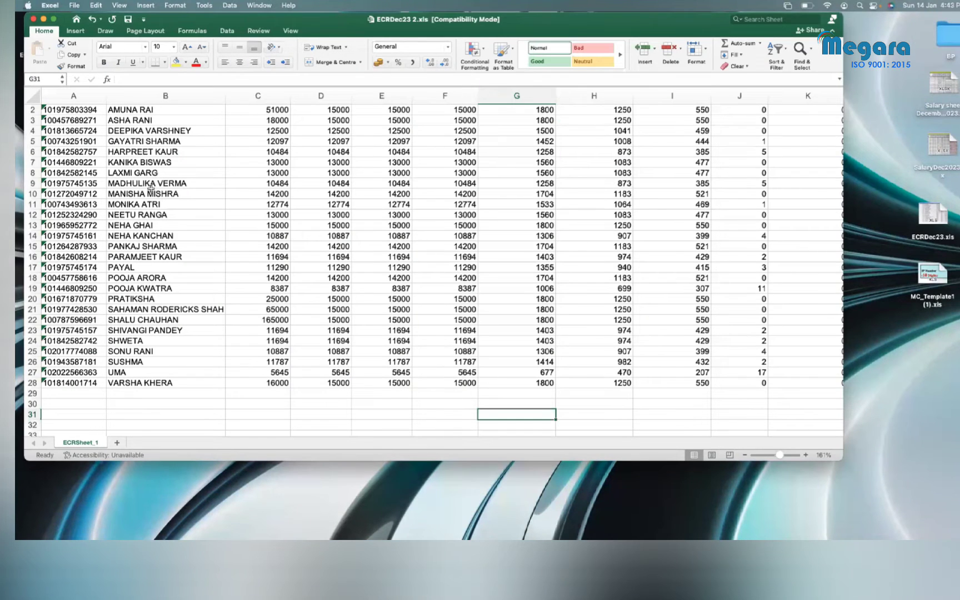
{"action": "left_click", "coordinate": [31, 120]}
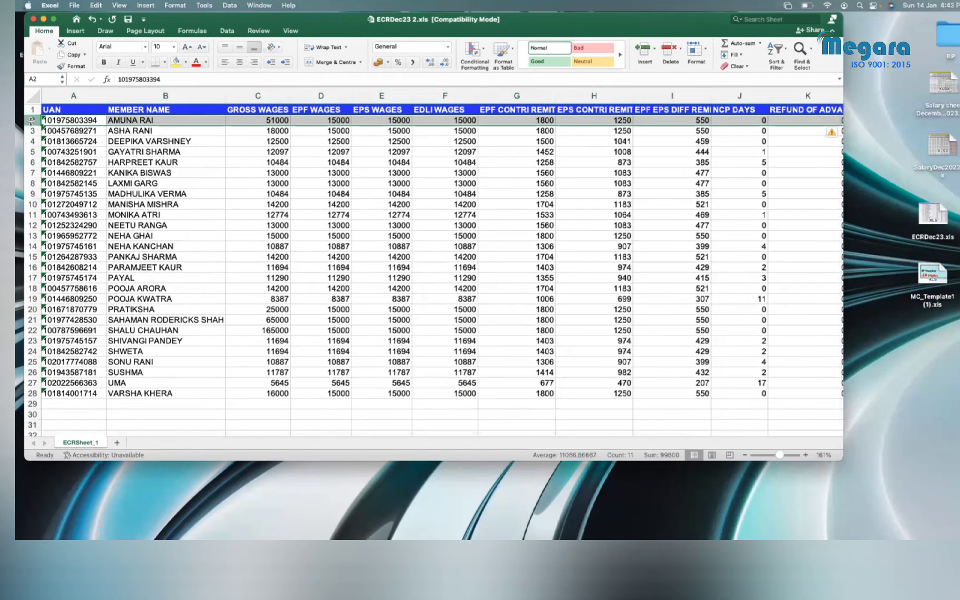
{"action": "left_click", "coordinate": [333, 120]}
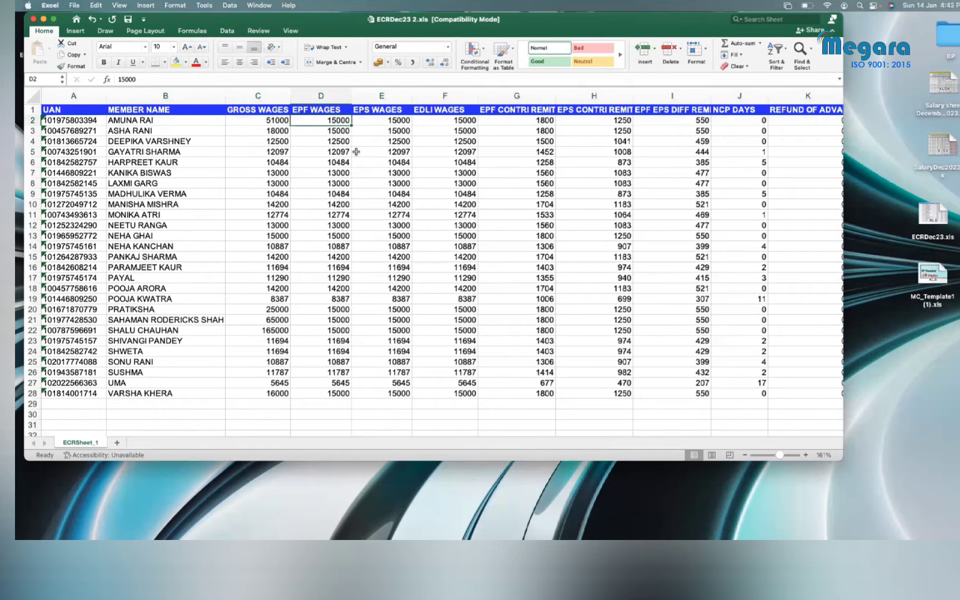
Step: In row 2, enter 0 in D2 and H2 and 1800 in the I2 difference cell
{"action": "type", "text": "0"}
{"action": "key", "text": "Tab"}
{"action": "key", "text": "Tab"}
{"action": "key", "text": "Tab"}
{"action": "key", "text": "Tab"}
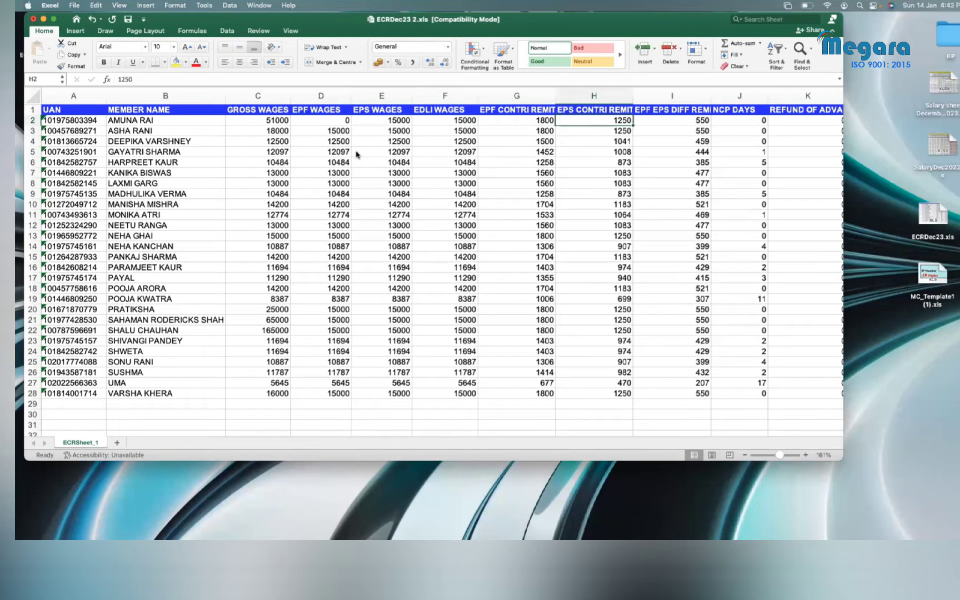
{"action": "type", "text": "0"}
{"action": "key", "text": "Return"}
{"action": "key", "text": "Up"}
{"action": "key", "text": "Tab"}
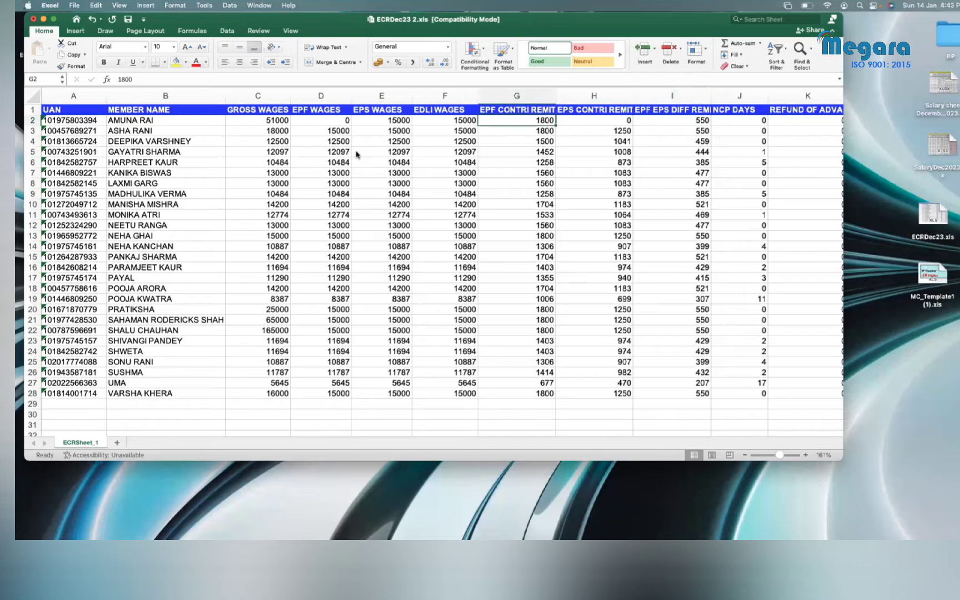
{"action": "type", "text": "180"}
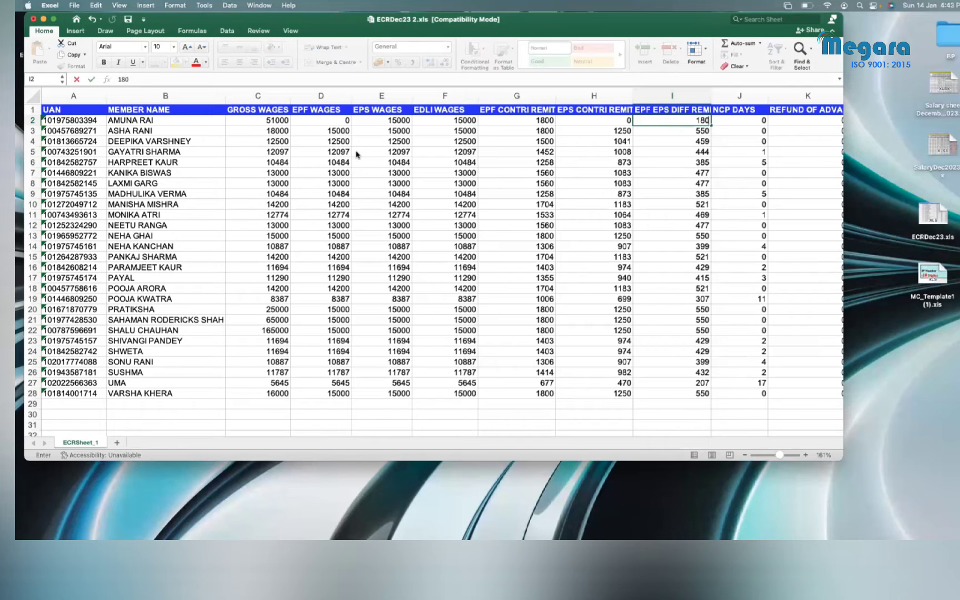
{"action": "type", "text": "0"}
{"action": "key", "text": "Return"}
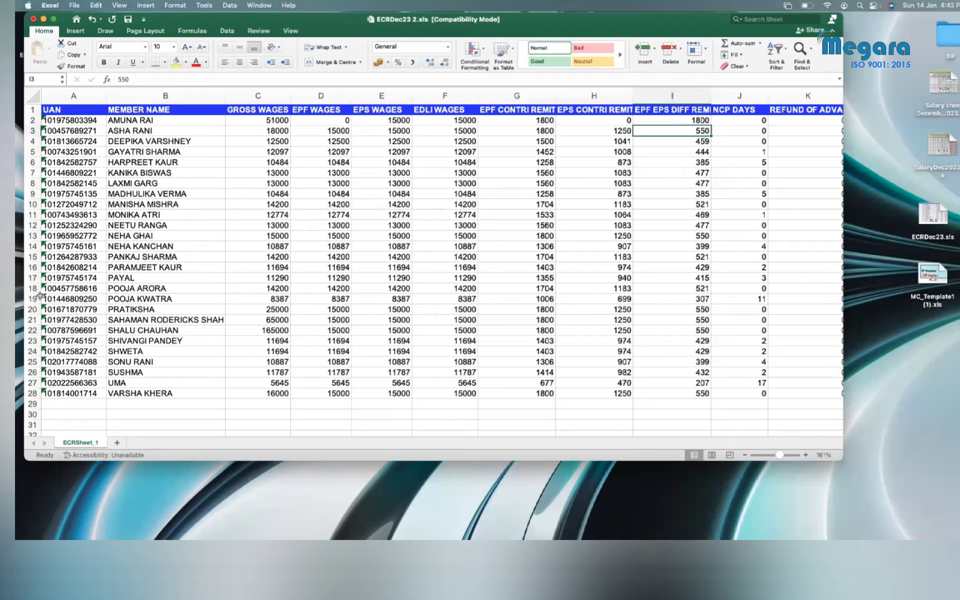
{"action": "left_click", "coordinate": [33, 320]}
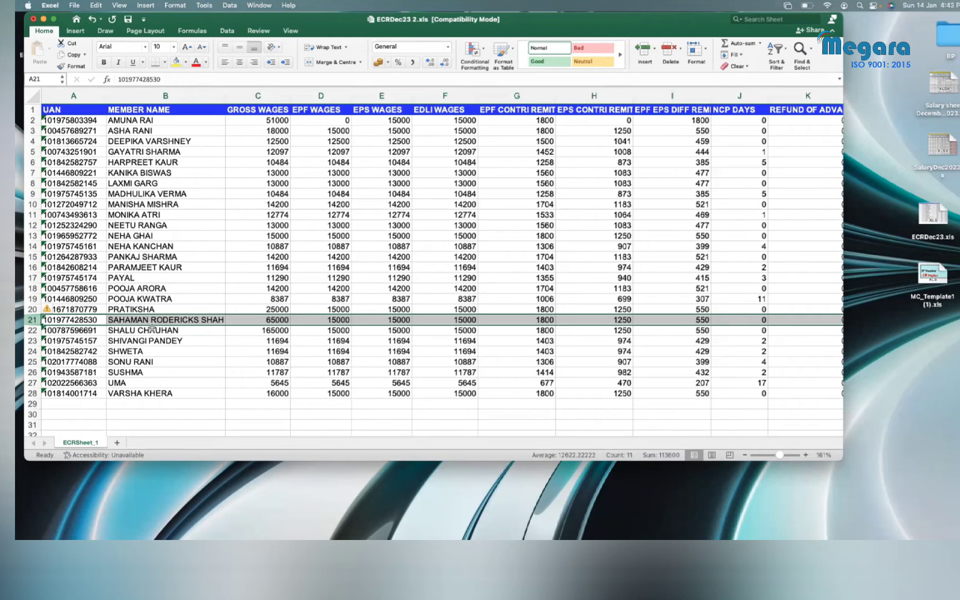
Step: Set EPS wages E21 and E2 to 0 and restore D2 to 15000
{"action": "left_click", "coordinate": [337, 319]}
{"action": "key", "text": "Right"}
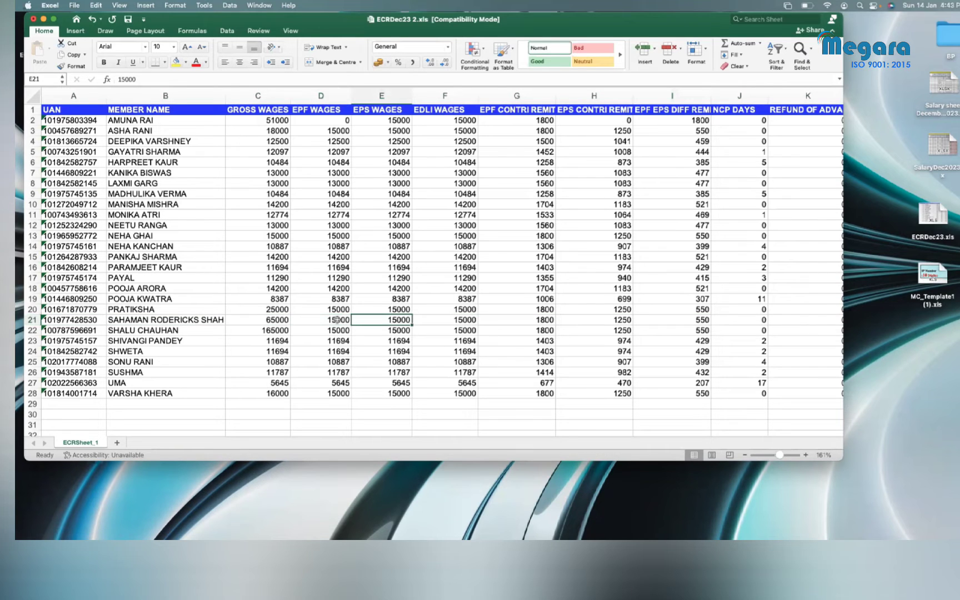
{"action": "type", "text": "0"}
{"action": "key", "text": "Return"}
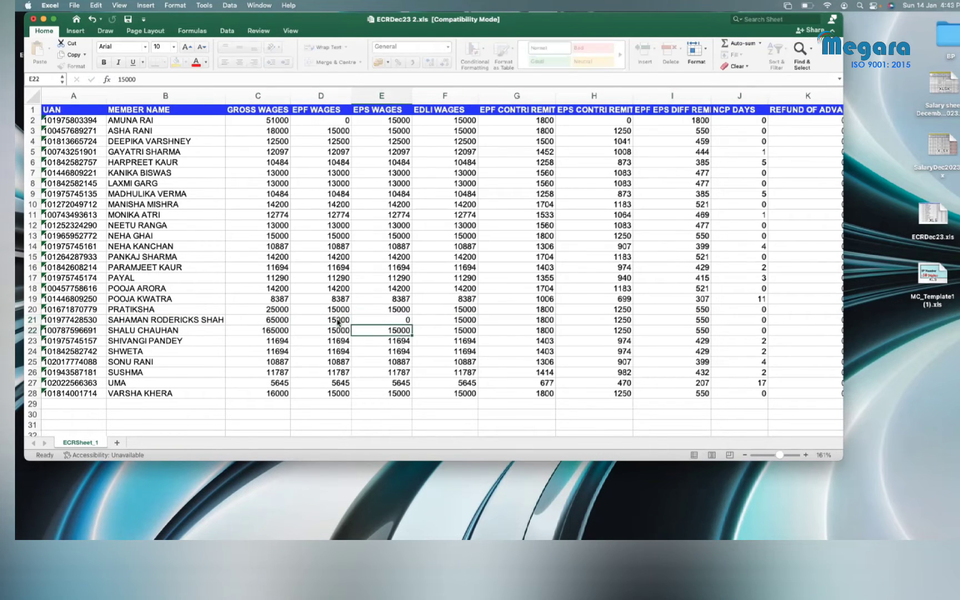
{"action": "left_click", "coordinate": [340, 120]}
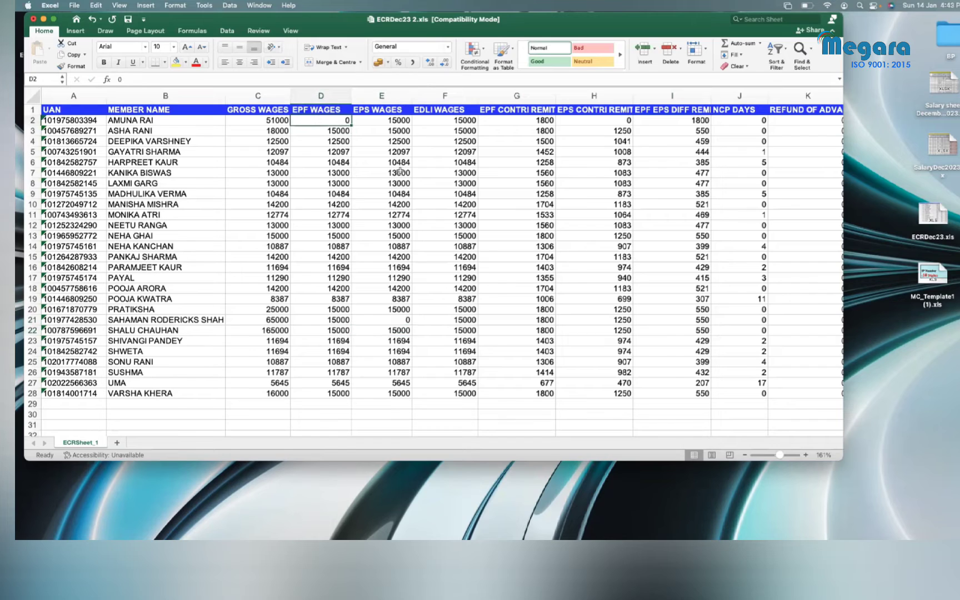
{"action": "type", "text": "15000"}
{"action": "key", "text": "Right"}
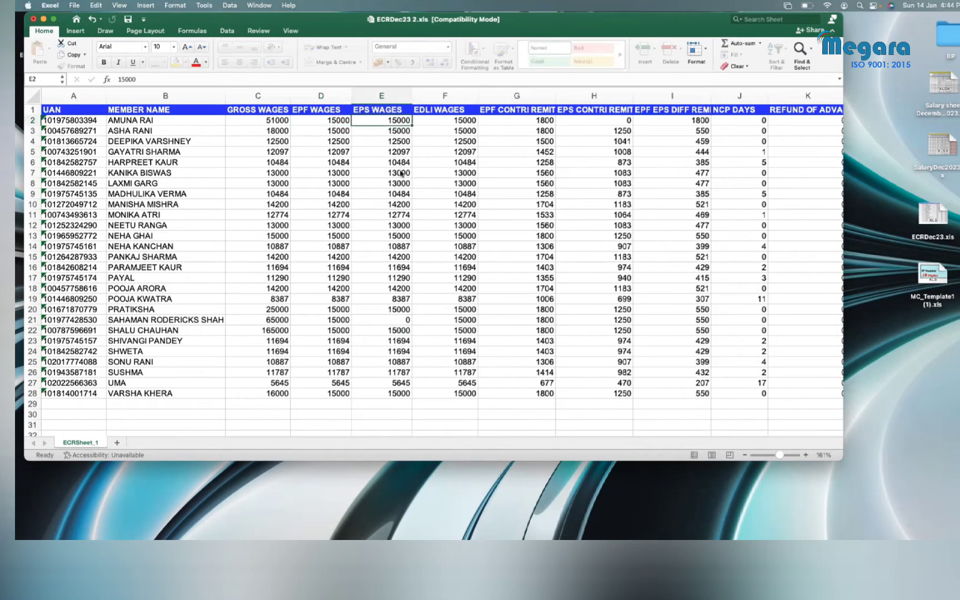
{"action": "type", "text": "0"}
{"action": "key", "text": "Return"}
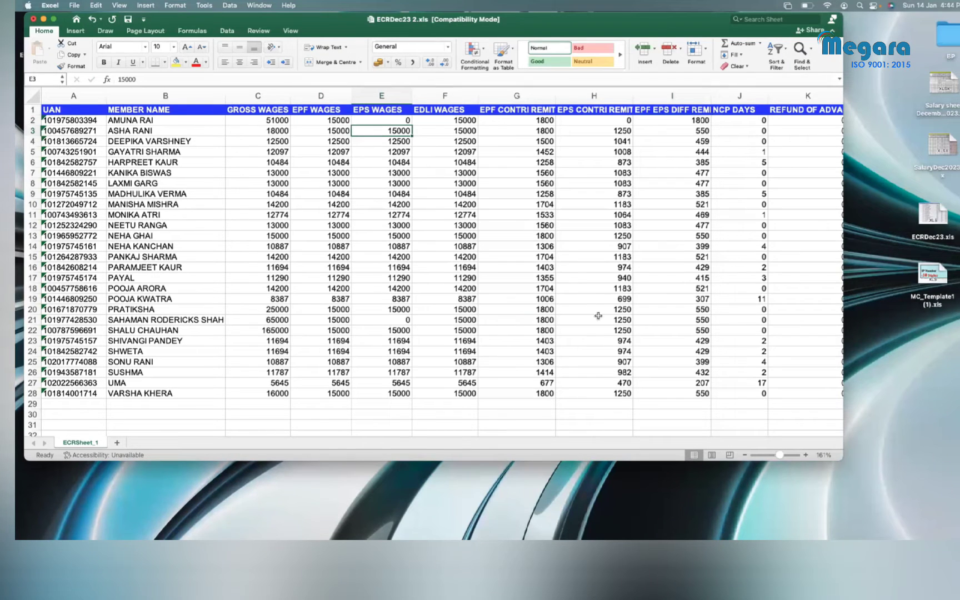
Step: Set EPS contribution H21 to 0 and difference I21 to 1800, then check G21 and I21
{"action": "left_click", "coordinate": [616, 323]}
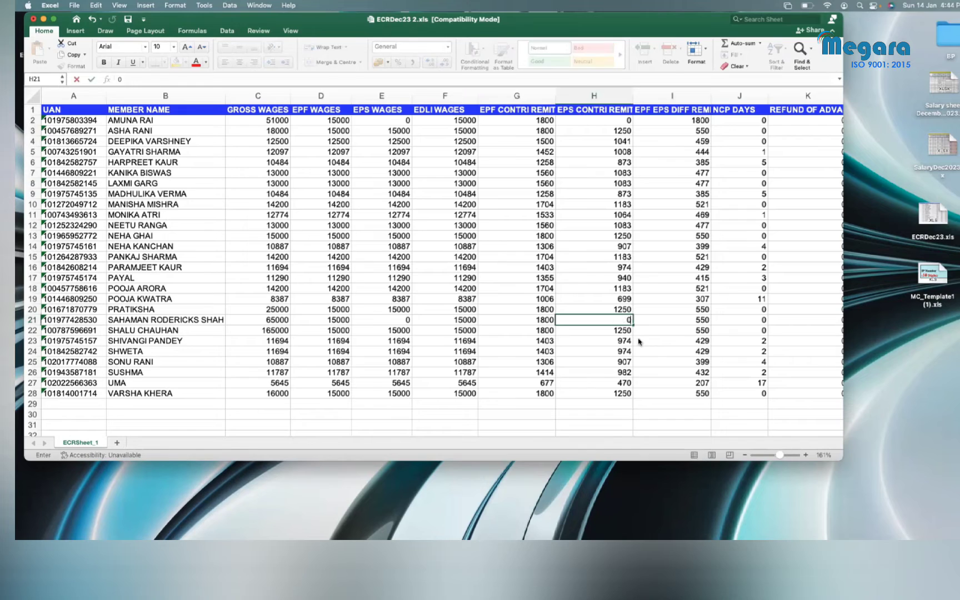
{"action": "type", "text": "0"}
{"action": "key", "text": "Right"}
{"action": "type", "text": "1800"}
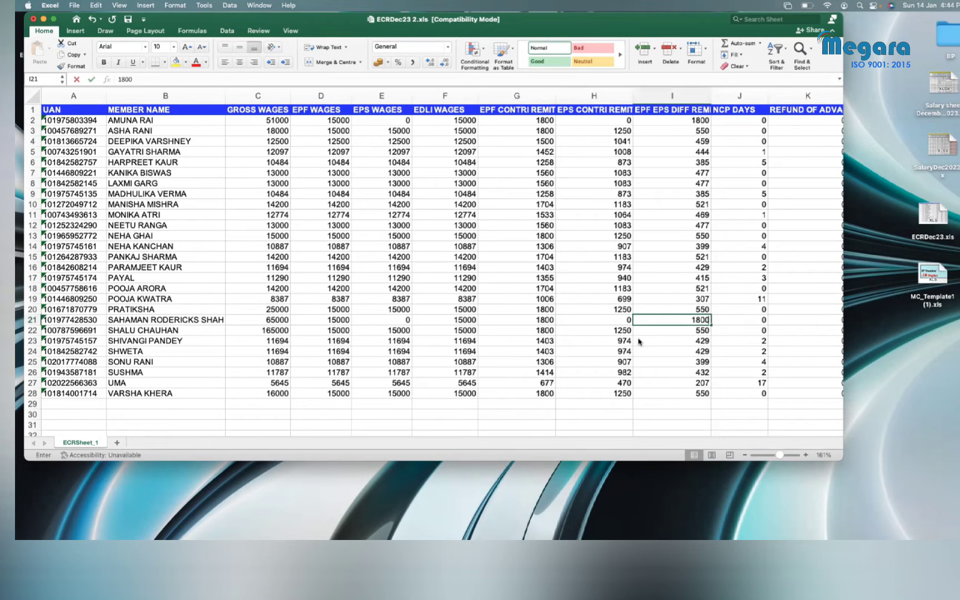
{"action": "key", "text": "Return"}
{"action": "left_click", "coordinate": [544, 320]}
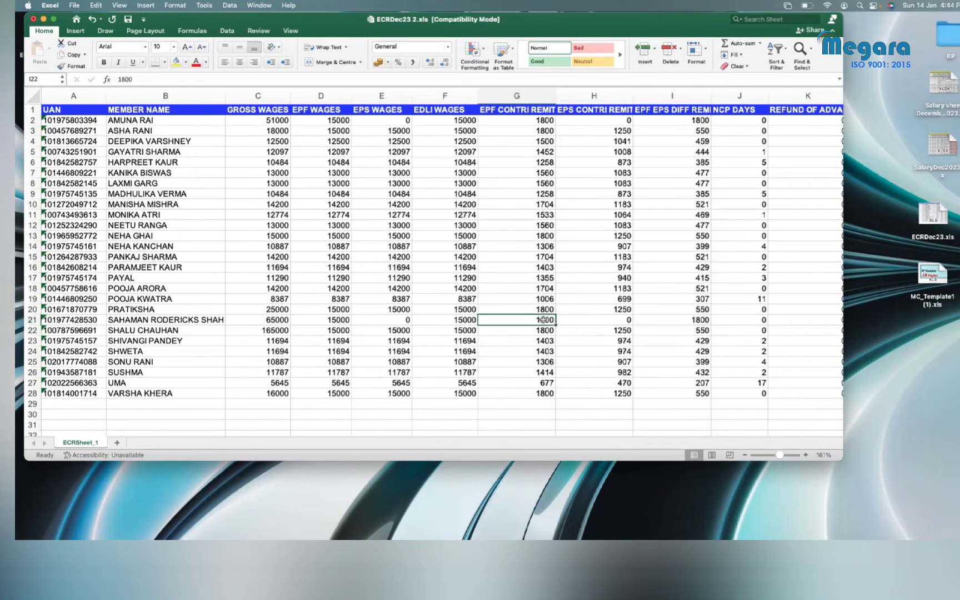
{"action": "left_click", "coordinate": [700, 317]}
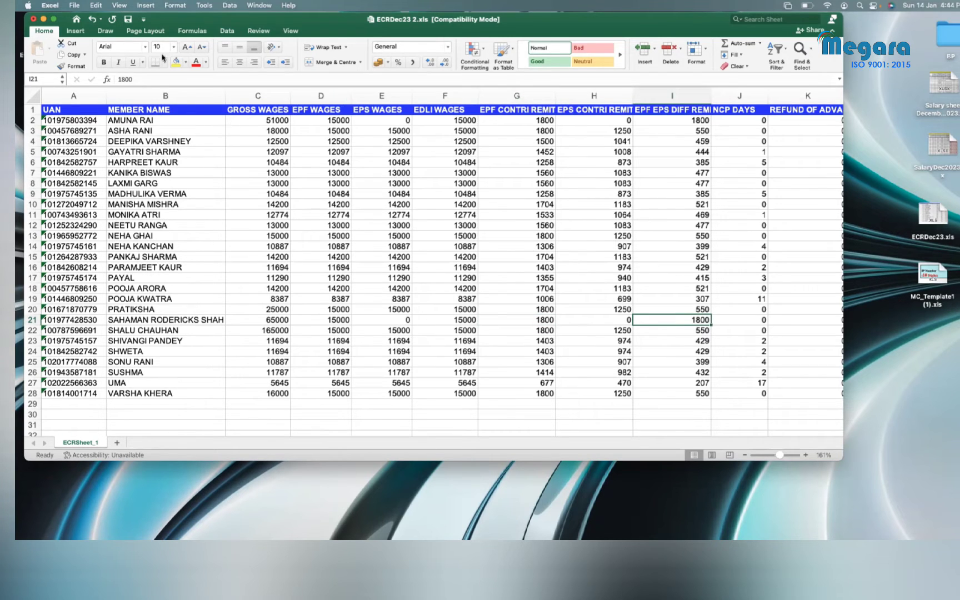
Step: Save ECRDec23 2.xls and bring the SalaryDec2023 workbook back to the front
{"action": "left_click", "coordinate": [127, 20]}
{"action": "scroll", "coordinate": [545, 360], "scroll_direction": "right", "scroll_amount": 3}
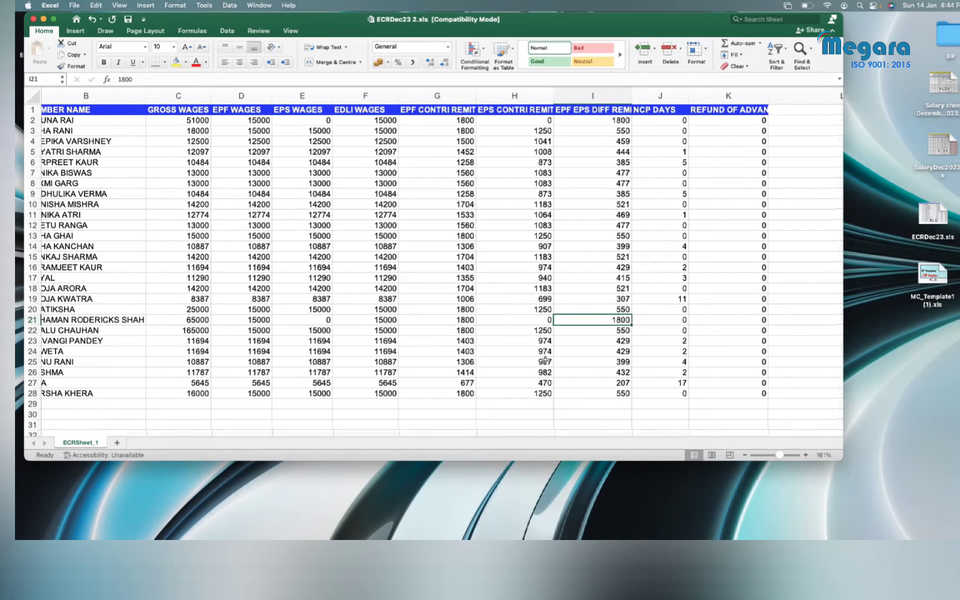
{"action": "scroll", "coordinate": [546, 361], "scroll_direction": "left", "scroll_amount": 5}
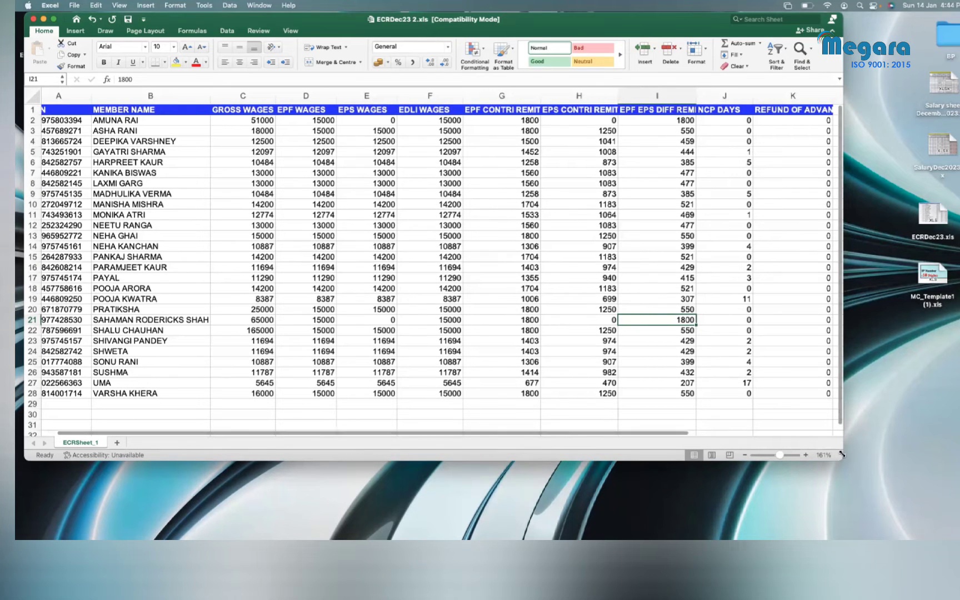
{"action": "left_click_drag", "start_coordinate": [843, 451], "coordinate": [896, 478]}
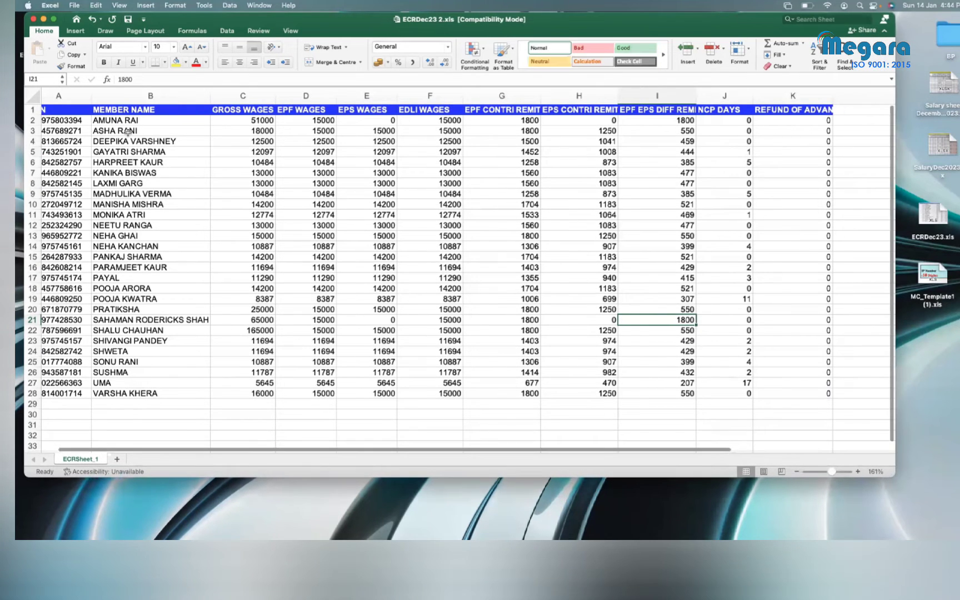
{"action": "left_click", "coordinate": [34, 19]}
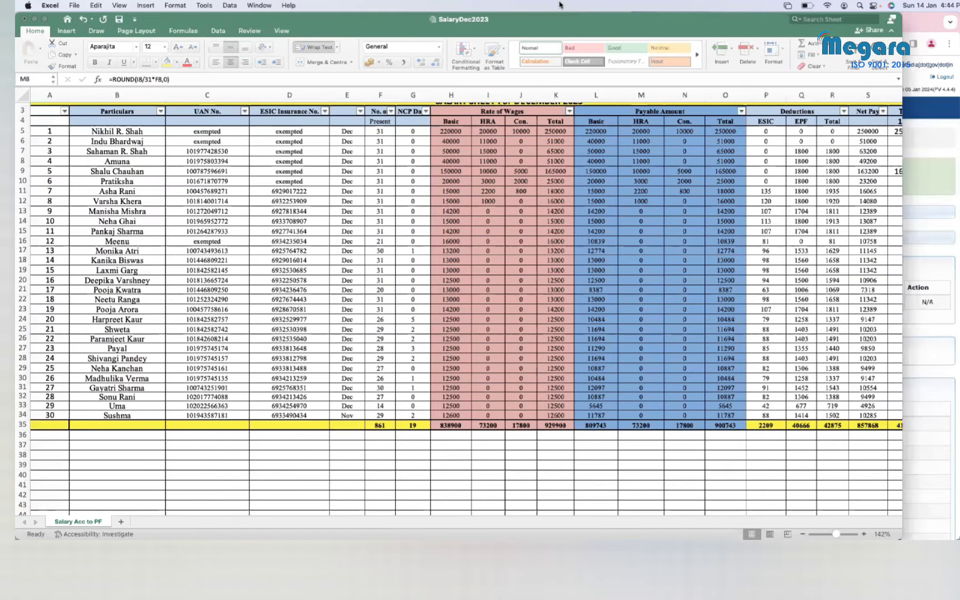
{"action": "key", "text": "ctrl+Up"}
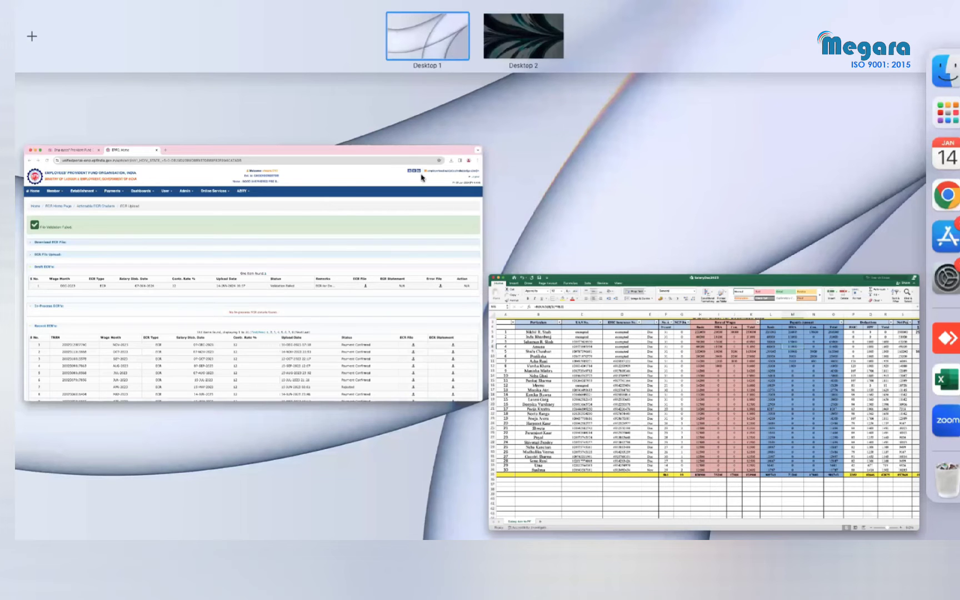
Step: Open FinalECRDec23.txt in TextEdit and enlarge its window until all 27 member lines are visible
{"action": "key", "text": "ctrl+Right"}
{"action": "double_click", "coordinate": [422, 166]}
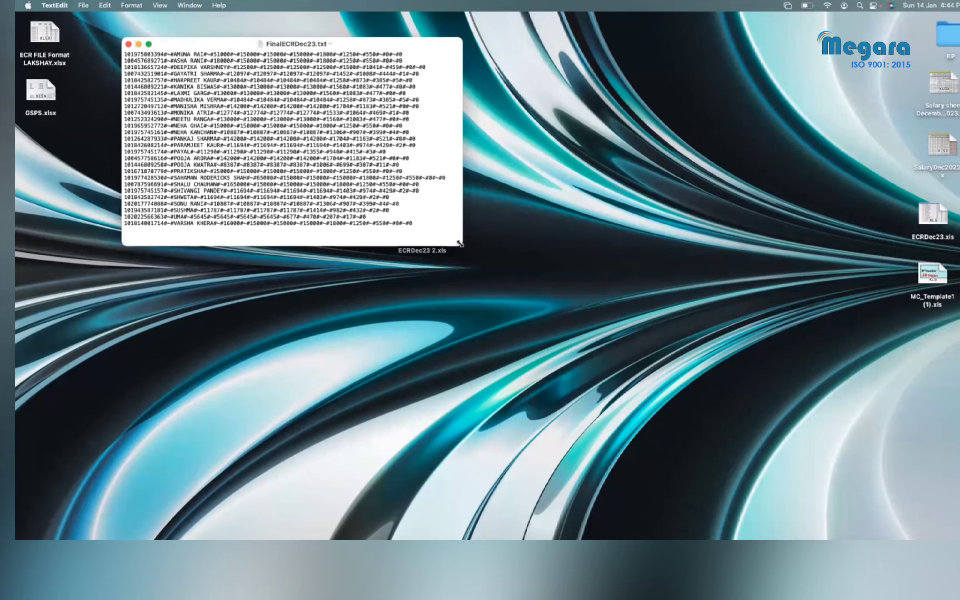
{"action": "left_click_drag", "start_coordinate": [461, 243], "coordinate": [915, 466]}
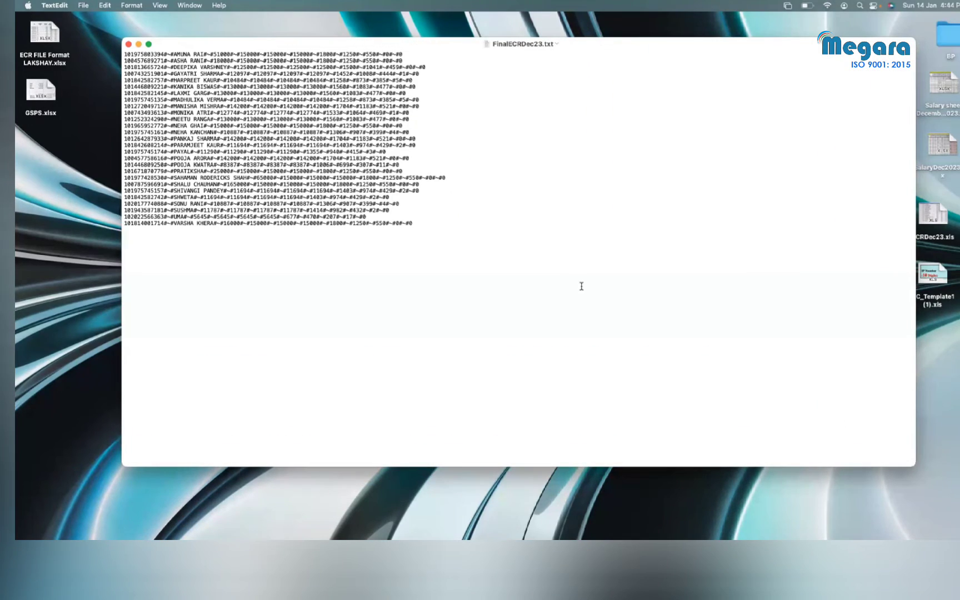
{"action": "scroll", "coordinate": [582, 287], "scroll_direction": "up", "scroll_amount": 5}
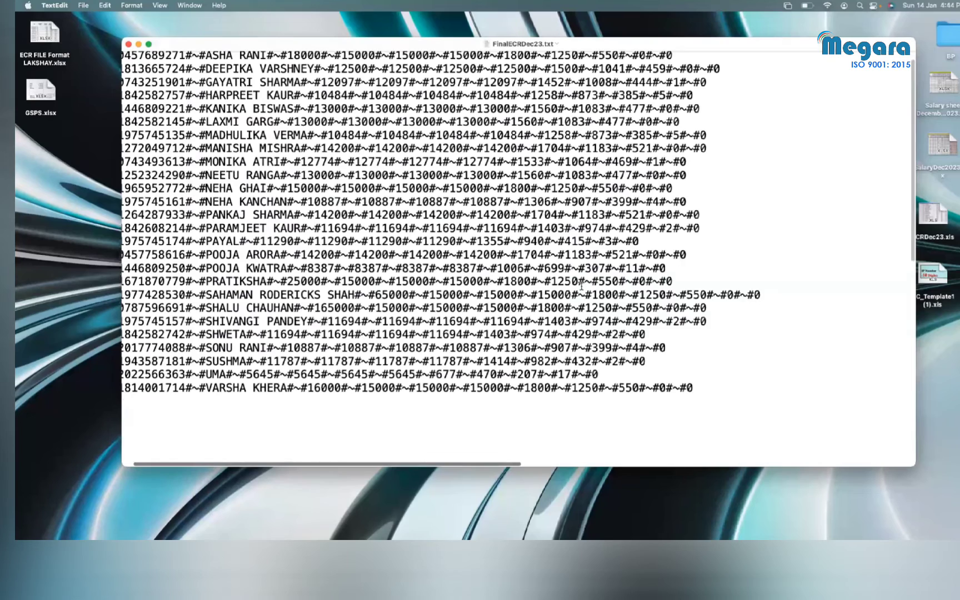
{"action": "scroll", "coordinate": [612, 294], "scroll_direction": "up", "scroll_amount": 2}
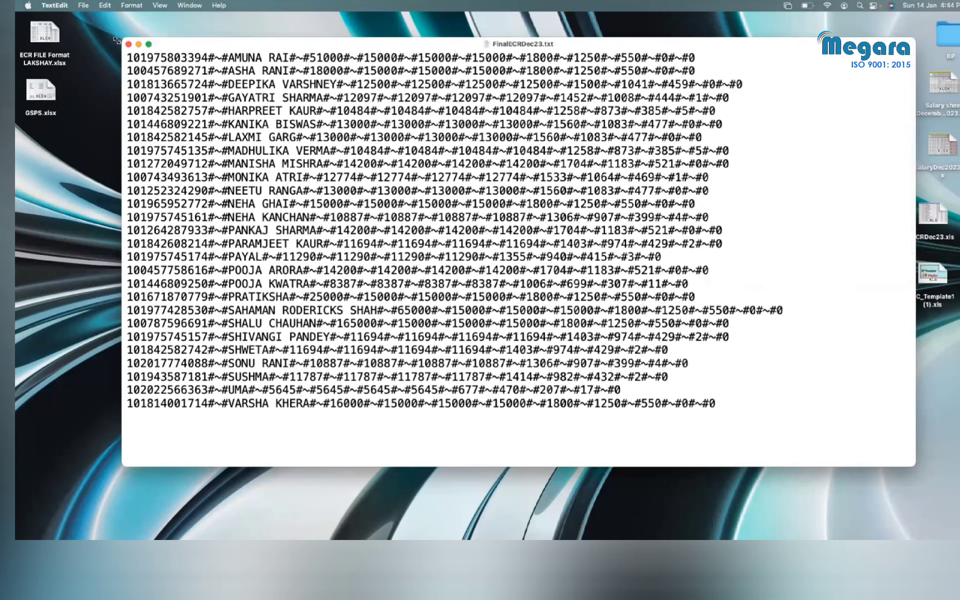
{"action": "left_click_drag", "start_coordinate": [118, 38], "coordinate": [73, 31]}
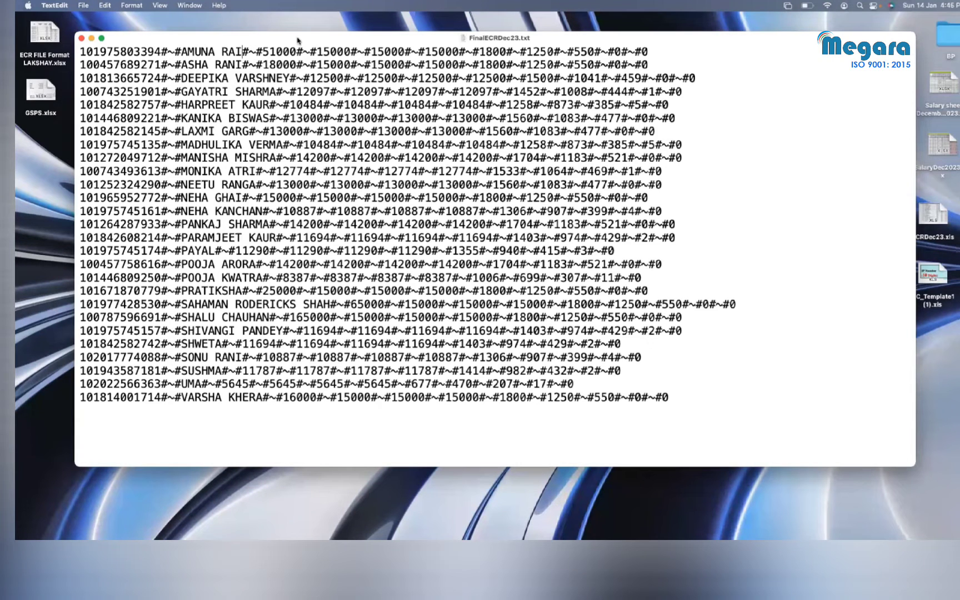
Step: On line 1, reduce the second 15000 and the 1250 to 0, and change 550 to 1800
{"action": "left_click_drag", "start_coordinate": [297, 51], "coordinate": [269, 51]}
{"action": "left_click_drag", "start_coordinate": [351, 51], "coordinate": [317, 51]}
{"action": "left_click", "coordinate": [404, 50]}
{"action": "key", "text": "BackSpace"}
{"action": "key", "text": "BackSpace"}
{"action": "key", "text": "BackSpace"}
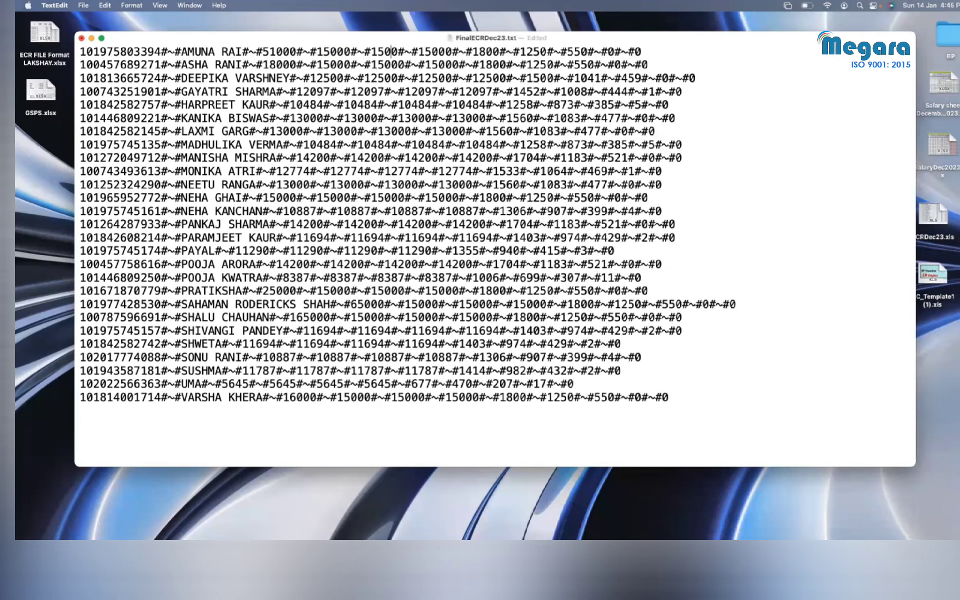
{"action": "key", "text": "BackSpace"}
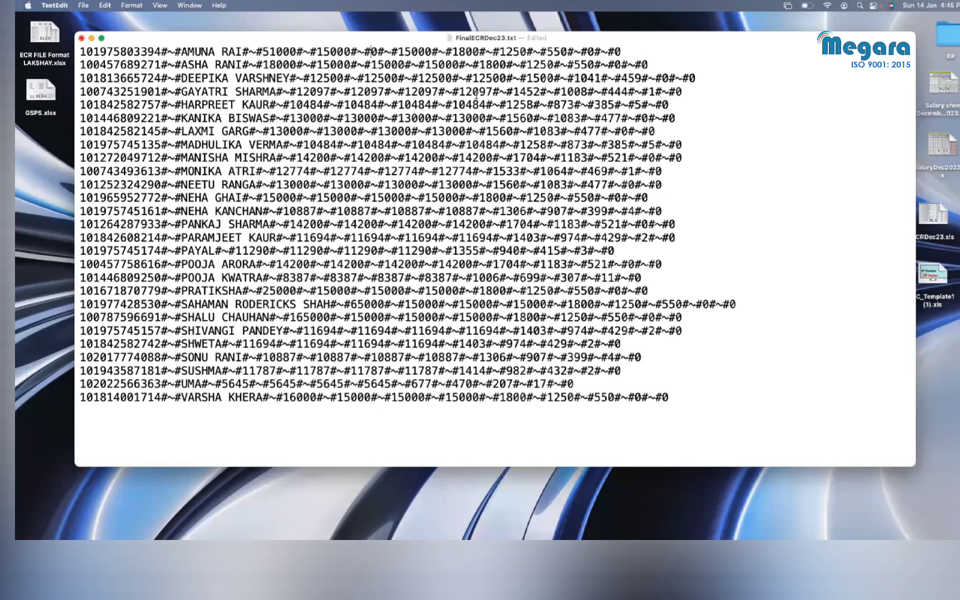
{"action": "left_click", "coordinate": [520, 52]}
{"action": "key", "text": "BackSpace"}
{"action": "key", "text": "BackSpace"}
{"action": "key", "text": "BackSpace"}
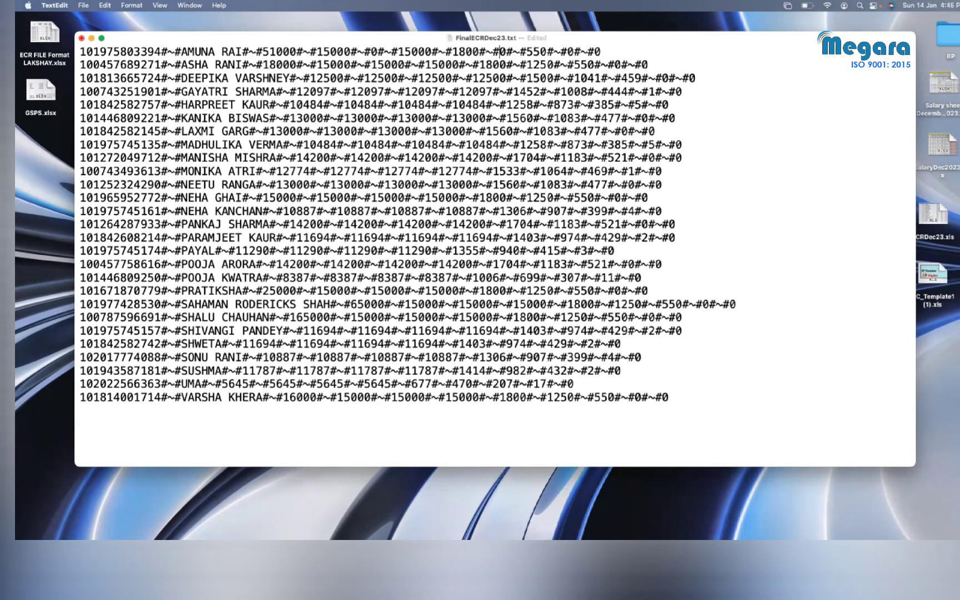
{"action": "left_click", "coordinate": [545, 52]}
{"action": "key", "text": "BackSpace"}
{"action": "key", "text": "BackSpace"}
{"action": "key", "text": "BackSpace"}
{"action": "type", "text": "1800"}
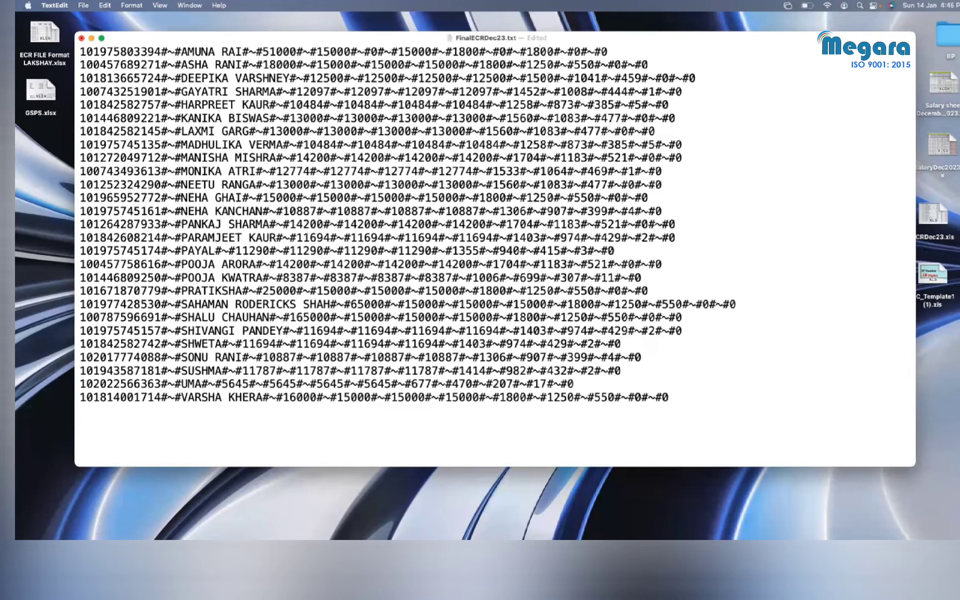
{"action": "left_click", "coordinate": [201, 305]}
{"action": "left_click_drag", "start_coordinate": [441, 304], "coordinate": [408, 304]}
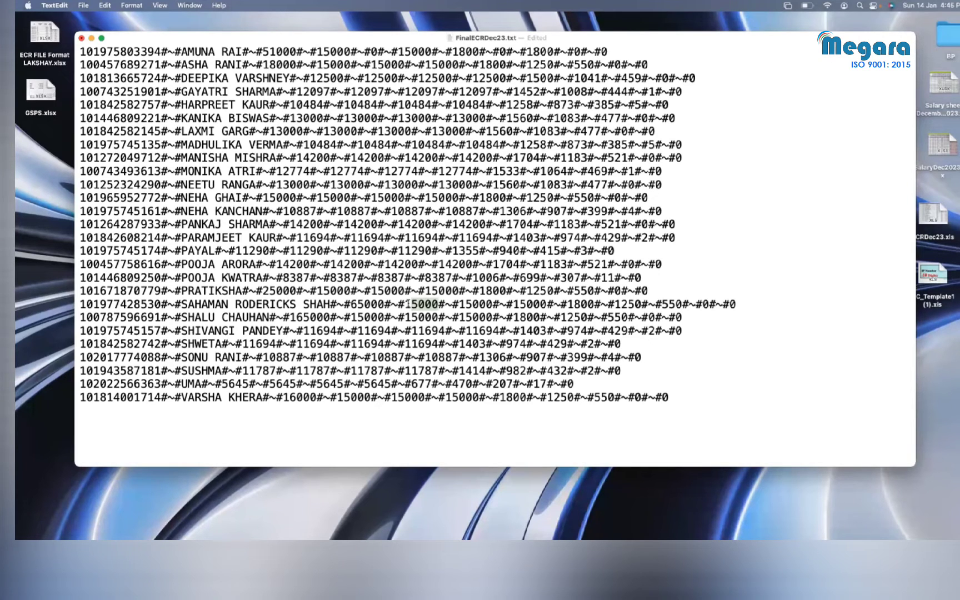
Step: On the 65000-wage line, set the second 15000 and 1250 to 0 and 550 to 1800
{"action": "left_click", "coordinate": [487, 304]}
{"action": "key", "text": "BackSpace"}
{"action": "key", "text": "BackSpace"}
{"action": "key", "text": "BackSpace"}
{"action": "key", "text": "BackSpace"}
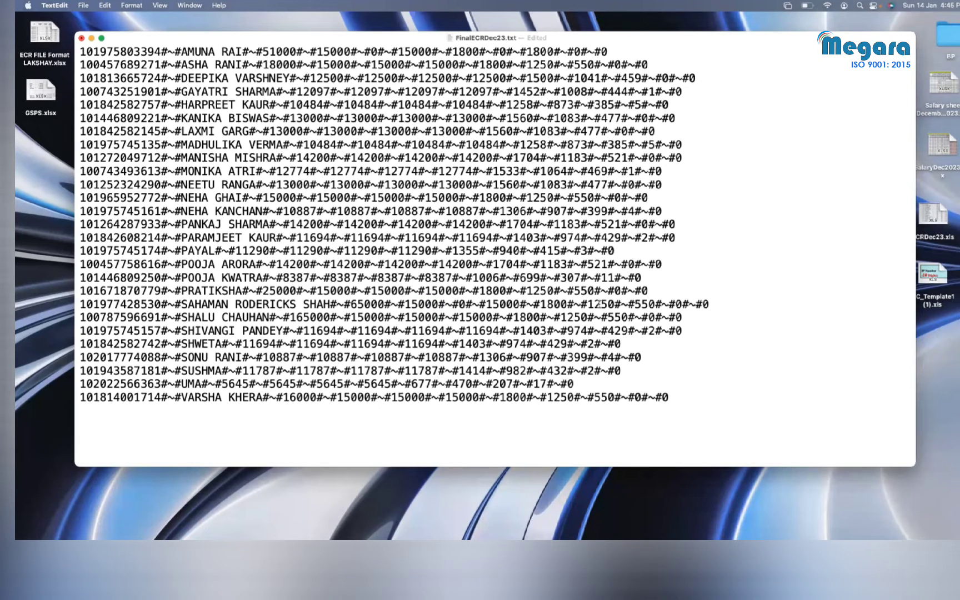
{"action": "key", "text": "BackSpace"}
{"action": "key", "text": "BackSpace"}
{"action": "key", "text": "BackSpace"}
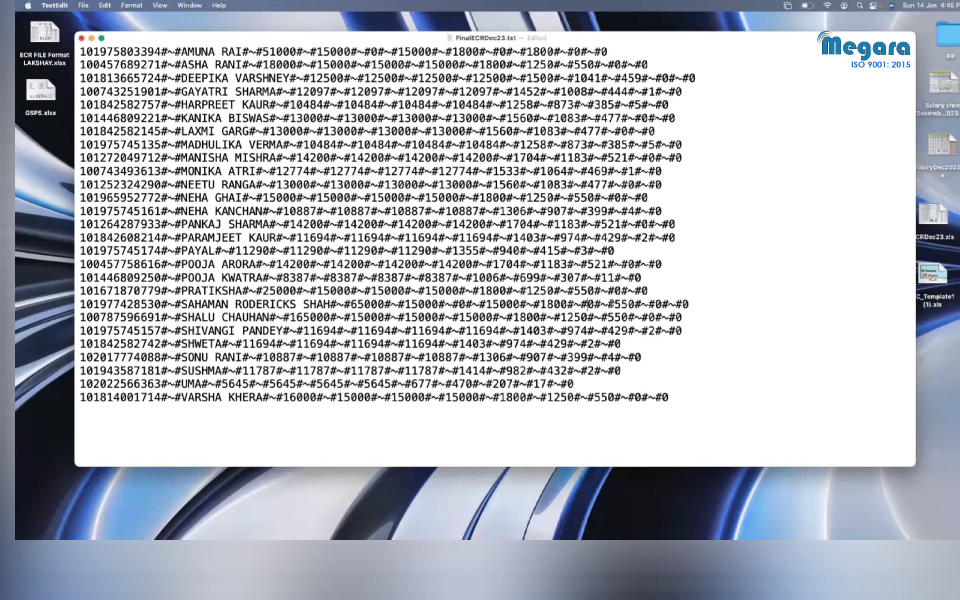
{"action": "left_click", "coordinate": [629, 304]}
{"action": "key", "text": "BackSpace"}
{"action": "key", "text": "BackSpace"}
{"action": "type", "text": "1800"}
{"action": "key", "text": "Delete"}
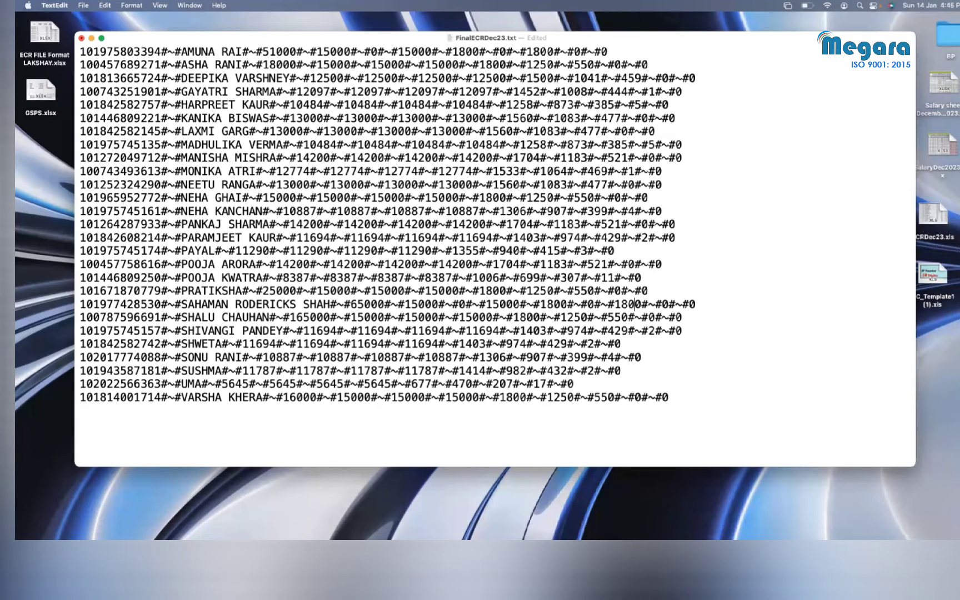
{"action": "left_click", "coordinate": [750, 364]}
Step: Save FinalECRDec23.txt with Cmd+S, close it, and show the desktops overview
{"action": "key", "text": "super+s"}
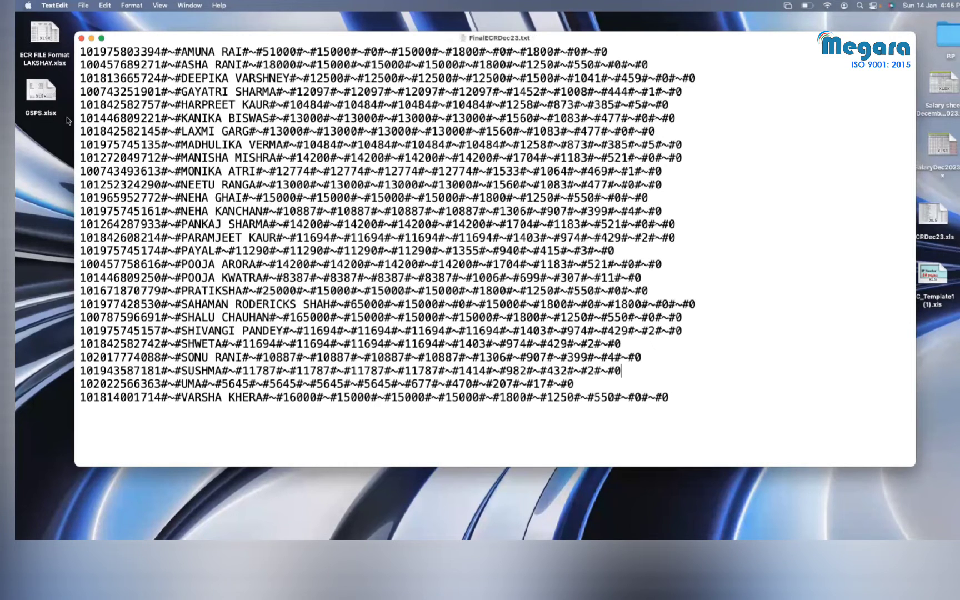
{"action": "left_click", "coordinate": [81, 39]}
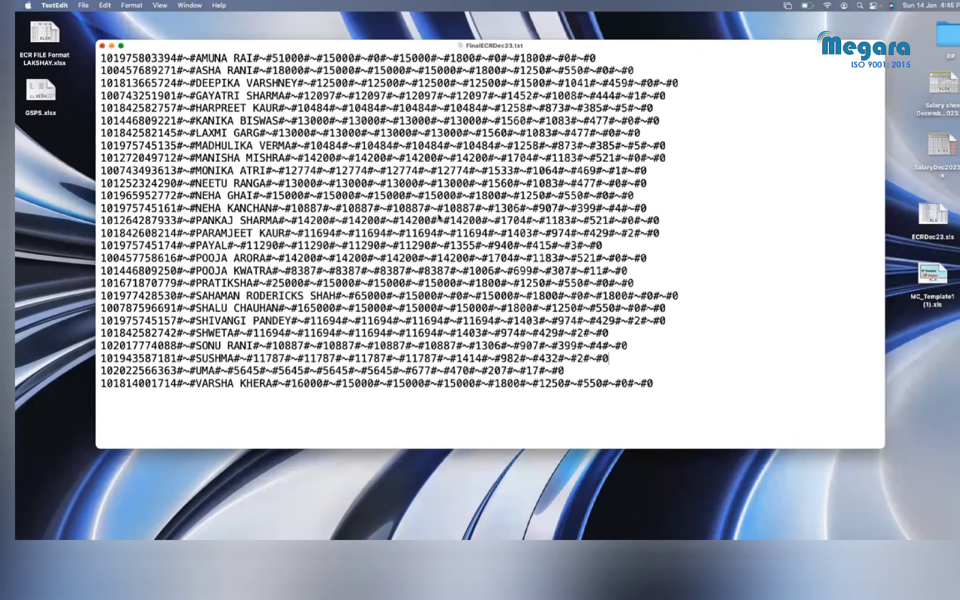
{"action": "key", "text": "ctrl+Up"}
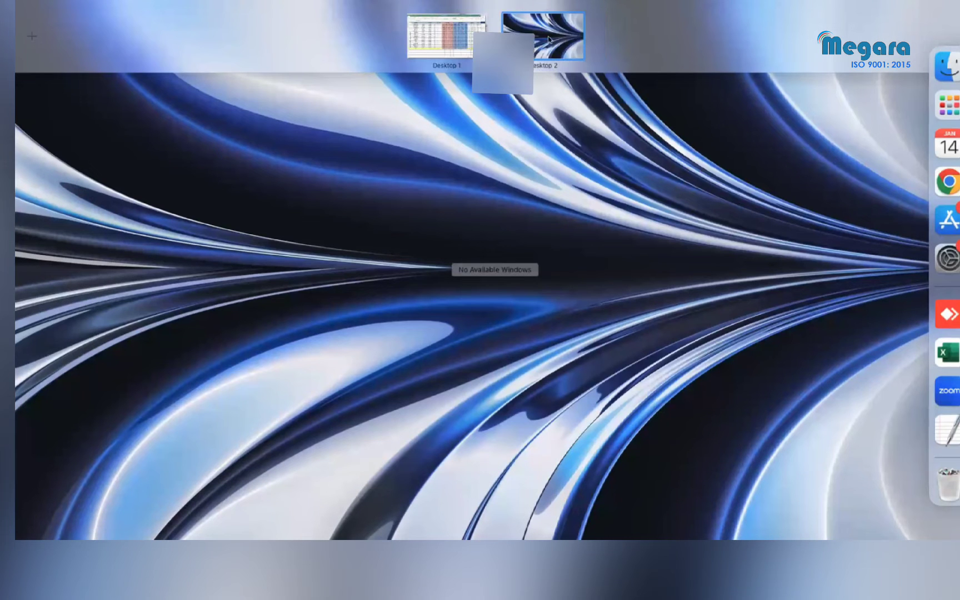
Step: Return to Chrome and go to ECR/RETURN FILING from the EPFO Payments menu
{"action": "left_click", "coordinate": [533, 31]}
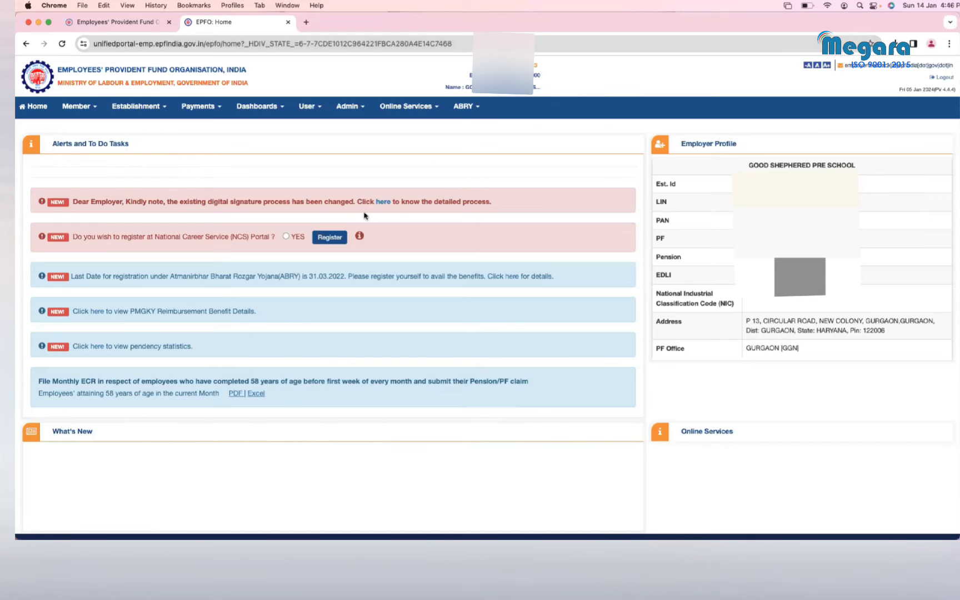
{"action": "left_click", "coordinate": [218, 109]}
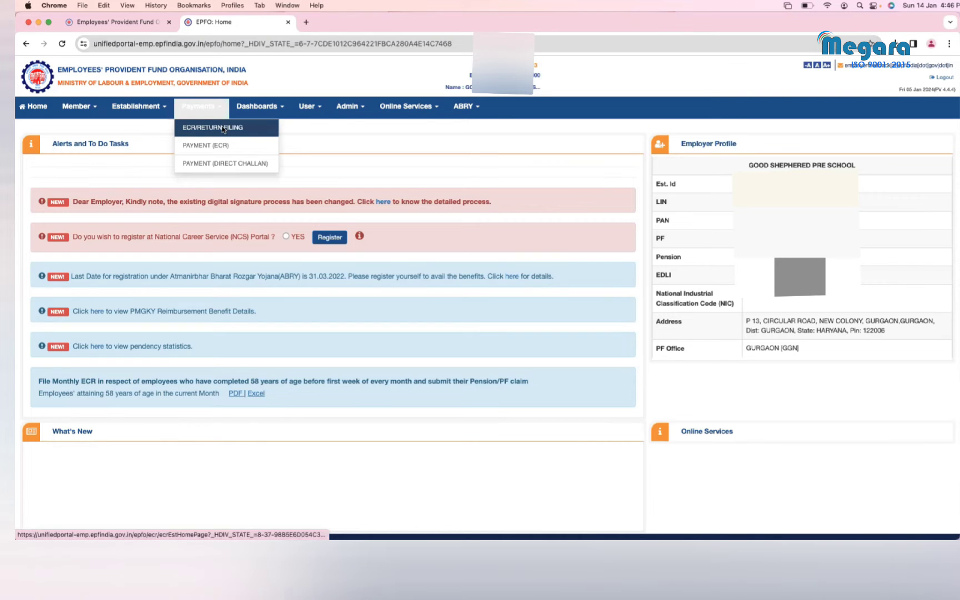
{"action": "left_click", "coordinate": [223, 128]}
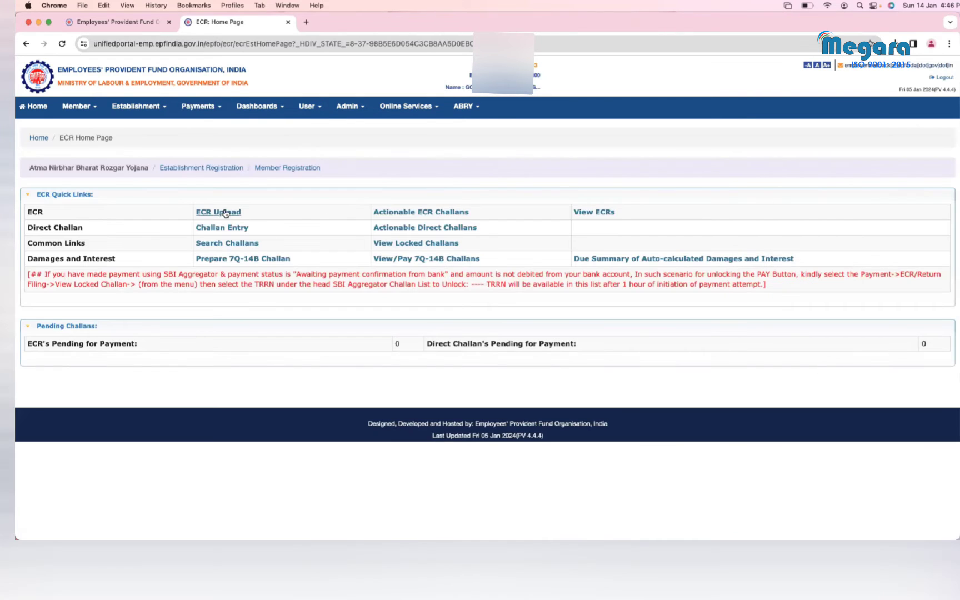
Step: Start an ECR upload for wage month December 2023, disbursal date 07/01/2024, and browse for the file
{"action": "left_click", "coordinate": [223, 212]}
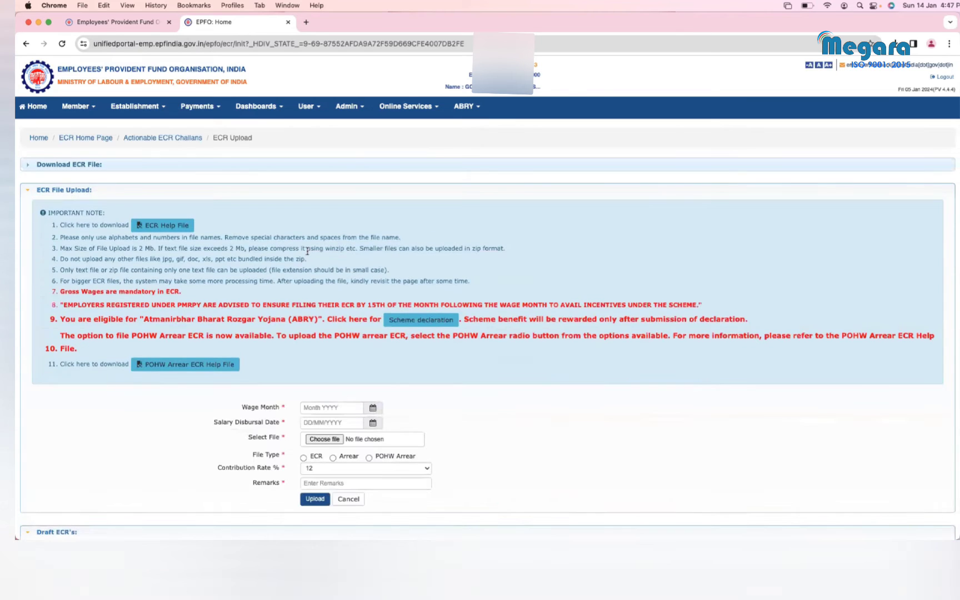
{"action": "scroll", "coordinate": [387, 261], "scroll_direction": "down", "scroll_amount": 3}
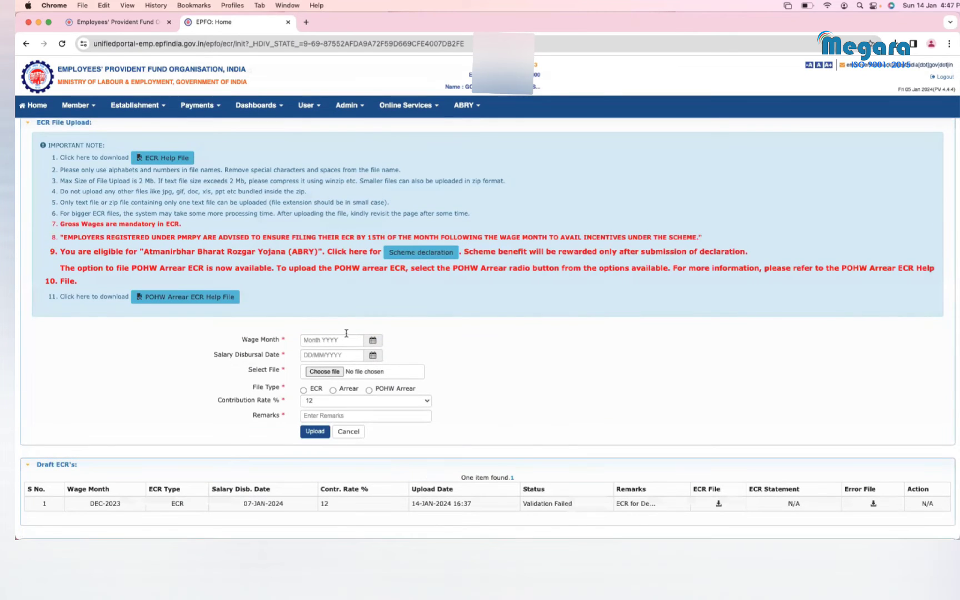
{"action": "scroll", "coordinate": [432, 352], "scroll_direction": "down", "scroll_amount": 3}
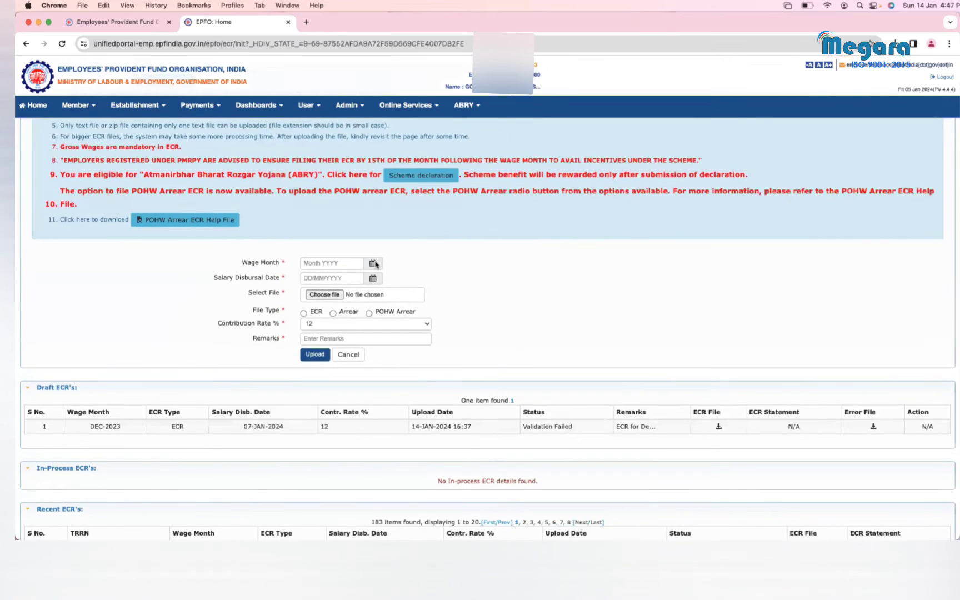
{"action": "left_click", "coordinate": [374, 263]}
{"action": "left_click", "coordinate": [369, 305]}
{"action": "left_click", "coordinate": [373, 279]}
{"action": "left_click", "coordinate": [312, 341]}
{"action": "scroll", "coordinate": [493, 287], "scroll_direction": "down", "scroll_amount": 2}
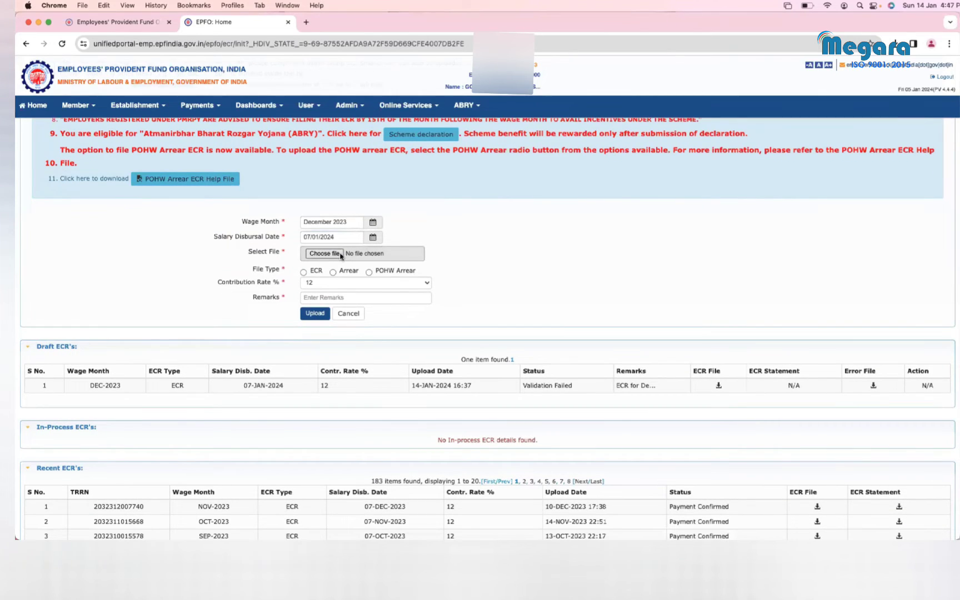
{"action": "left_click", "coordinate": [324, 253]}
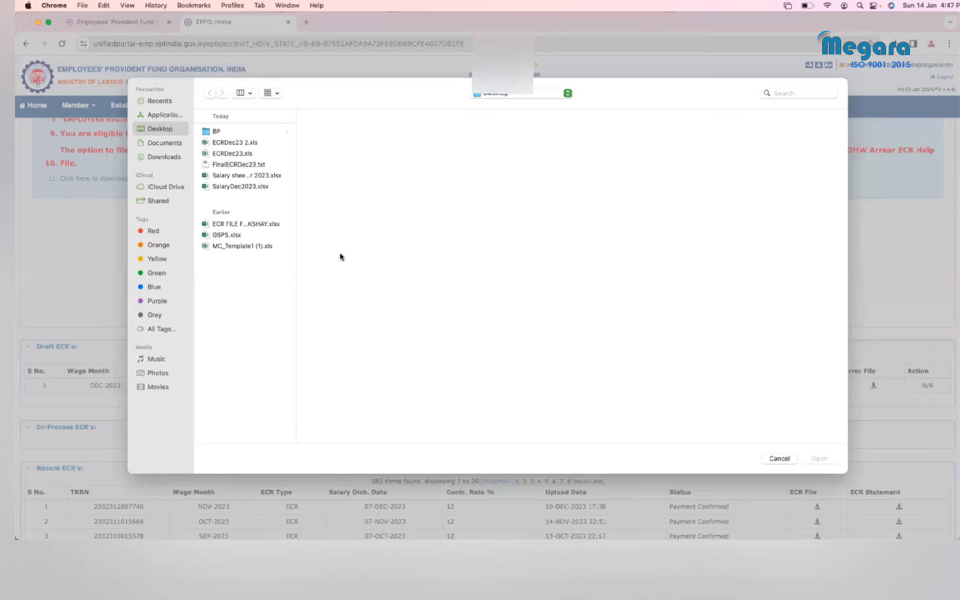
Step: Attach FinalECRDec23.txt as a regular ECR upload with the remark 'ECR Dec23'
{"action": "left_click", "coordinate": [247, 165]}
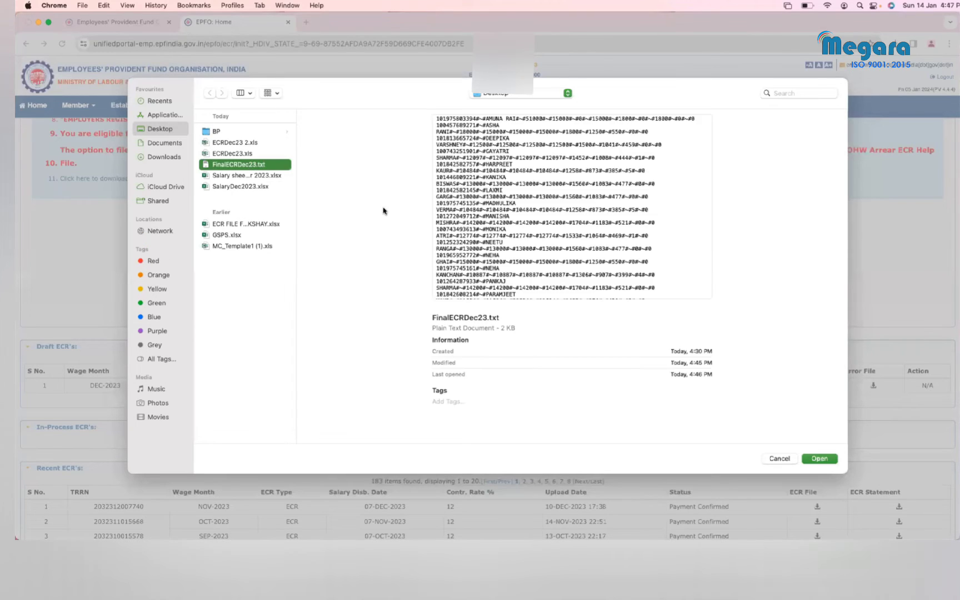
{"action": "left_click", "coordinate": [816, 459]}
{"action": "scroll", "coordinate": [317, 219], "scroll_direction": "down", "scroll_amount": 2}
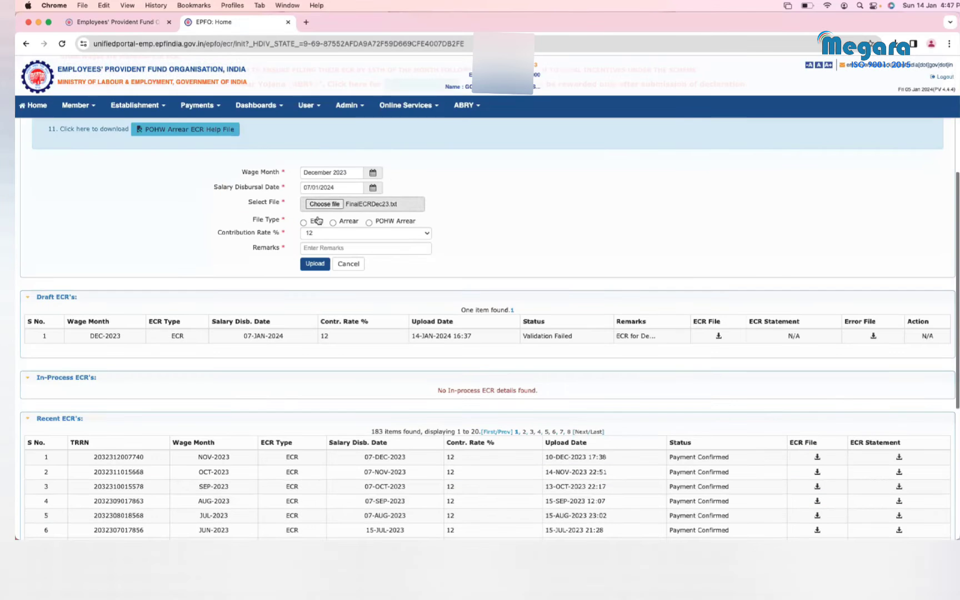
{"action": "left_click", "coordinate": [303, 223]}
{"action": "left_click", "coordinate": [361, 248]}
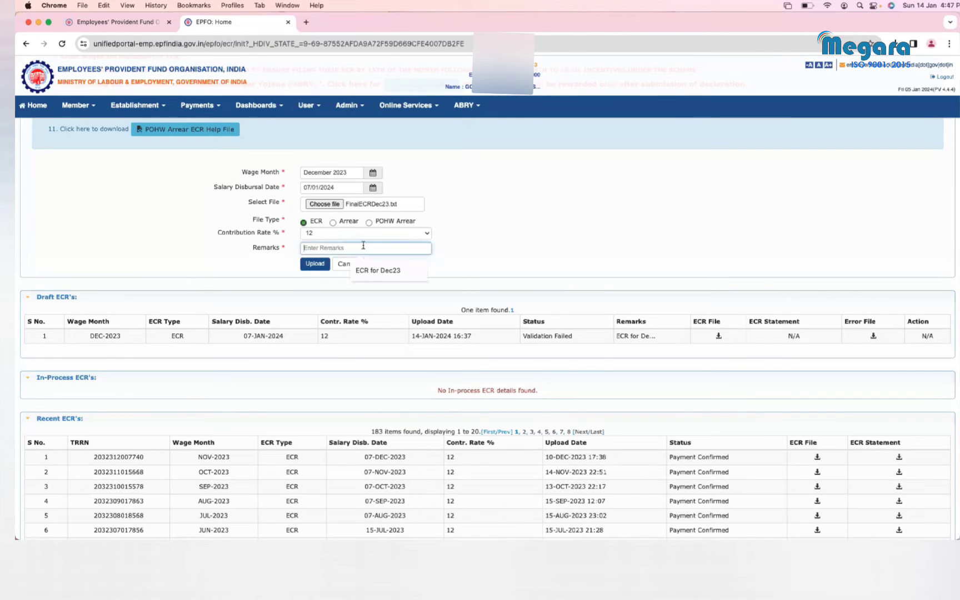
{"action": "left_click", "coordinate": [392, 271]}
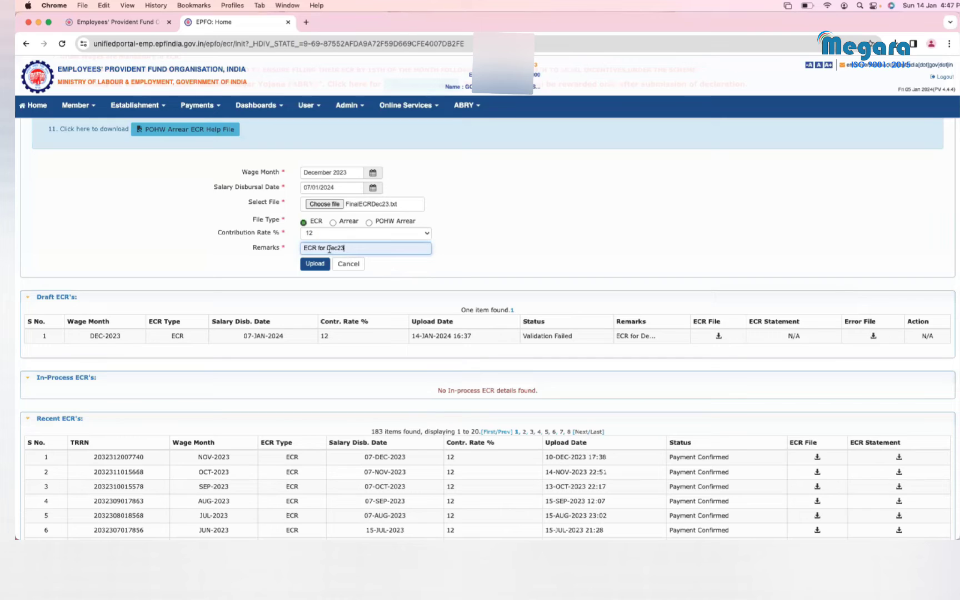
{"action": "key", "text": "BackSpace"}
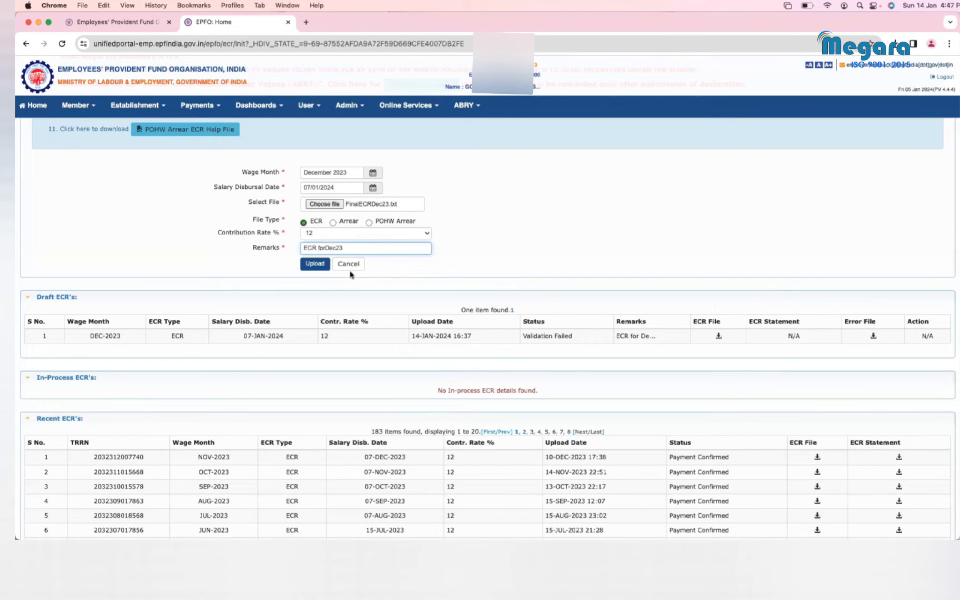
{"action": "key", "text": "BackSpace"}
{"action": "key", "text": "BackSpace"}
{"action": "key", "text": "BackSpace"}
{"action": "scroll", "coordinate": [520, 252], "scroll_direction": "up", "scroll_amount": 2}
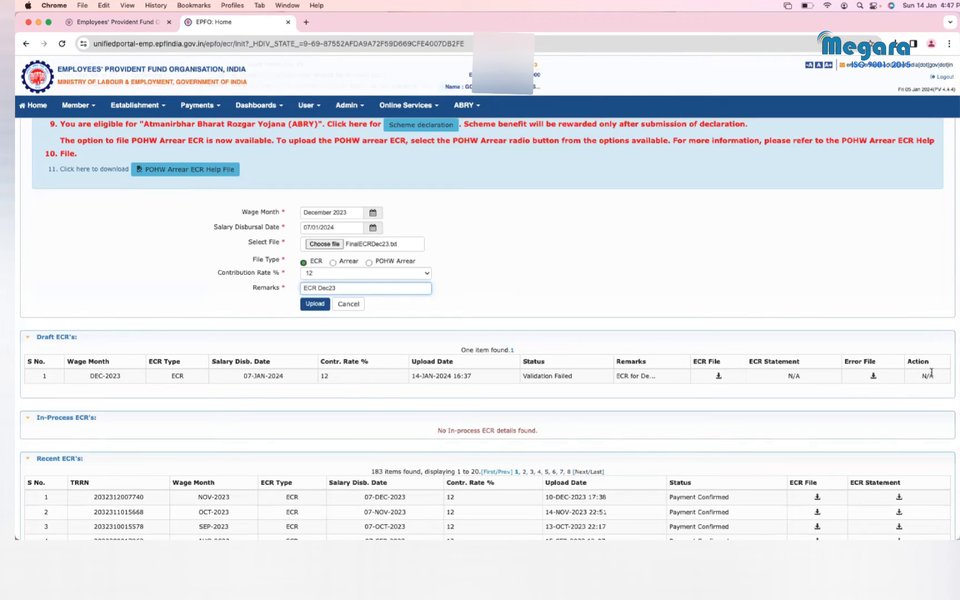
Step: Upload the ECR, confirm its 'ECR Statement Generated' status, and take a screenshot of the result
{"action": "left_click", "coordinate": [317, 305]}
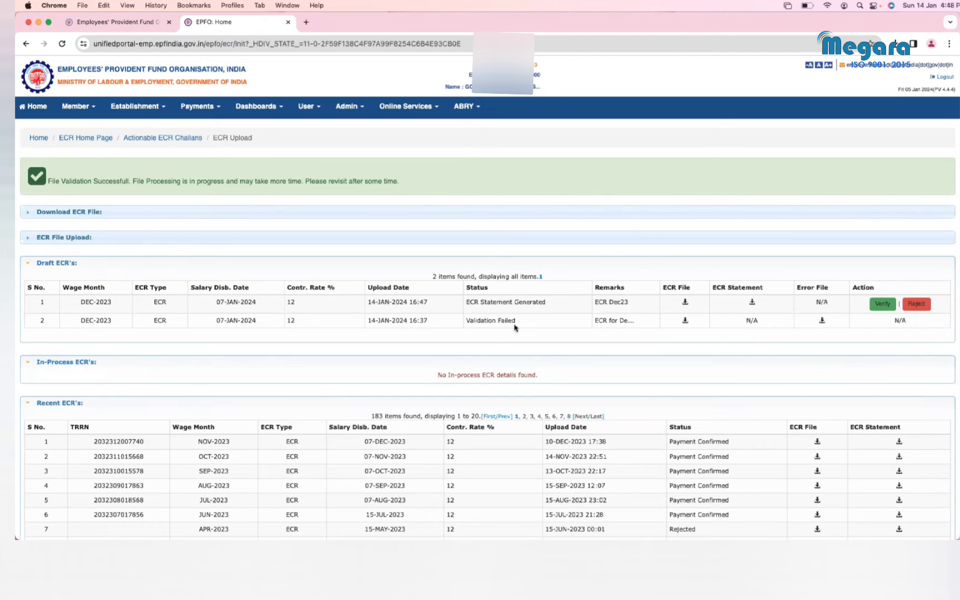
{"action": "left_click_drag", "start_coordinate": [543, 302], "coordinate": [464, 306]}
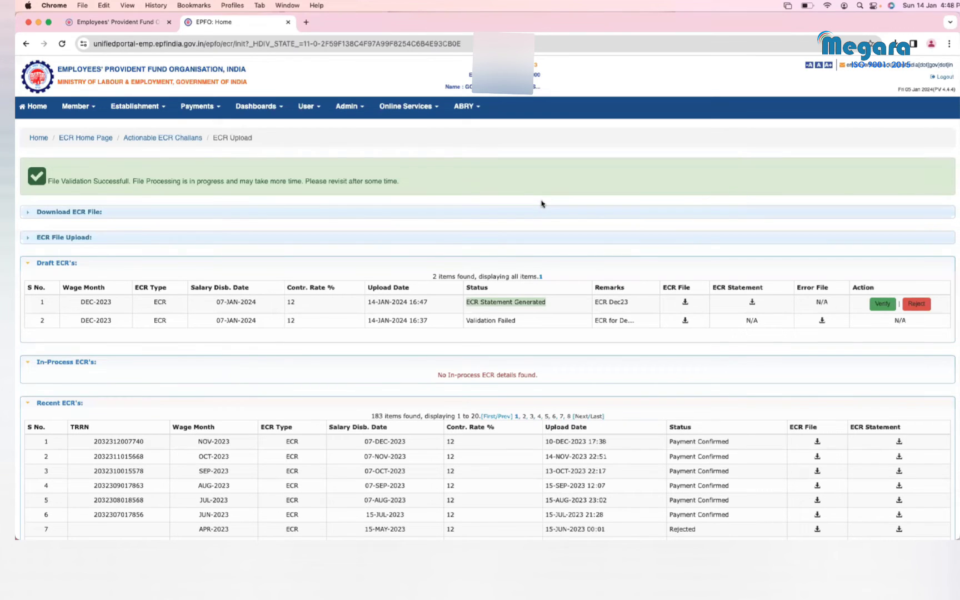
{"action": "key", "text": "super+shift+3"}
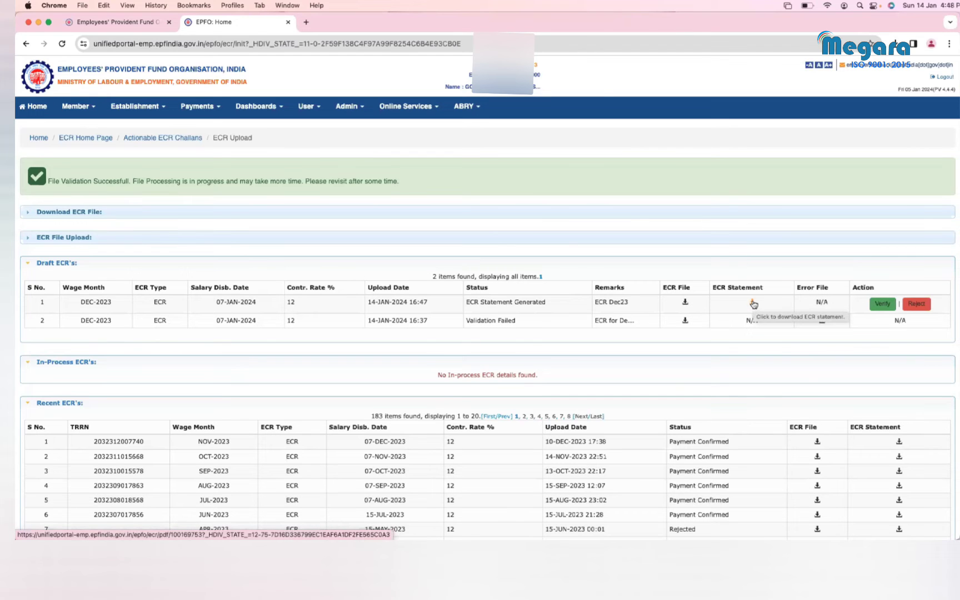
{"action": "key", "text": "ctrl+Up"}
Step: Reopen FinalECRDec23.txt, resize TextEdit to show every full member line, and return to the EPFO desktop
{"action": "mouse_move", "coordinate": [555, 4]}
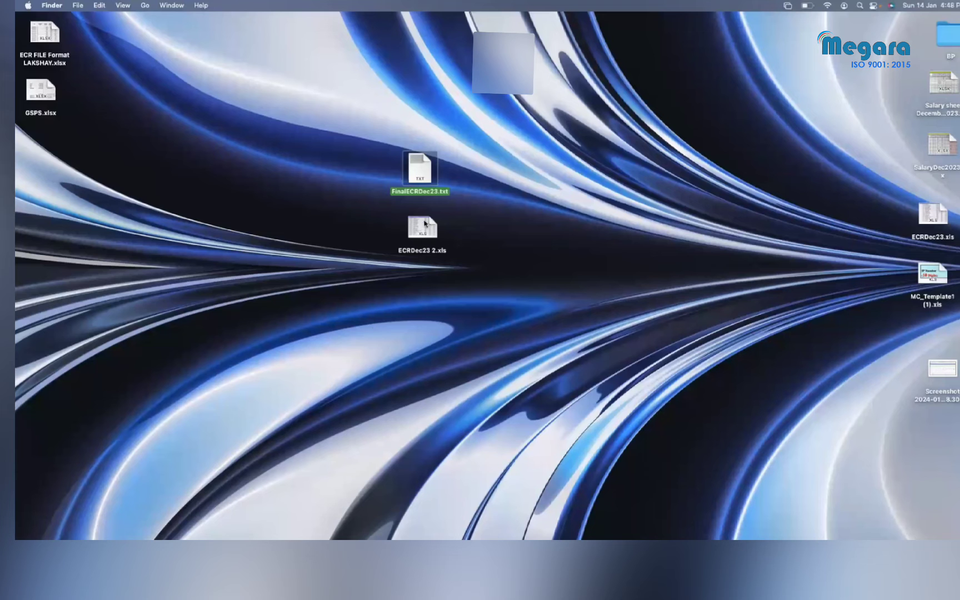
{"action": "left_click", "coordinate": [428, 214]}
{"action": "double_click", "coordinate": [422, 175]}
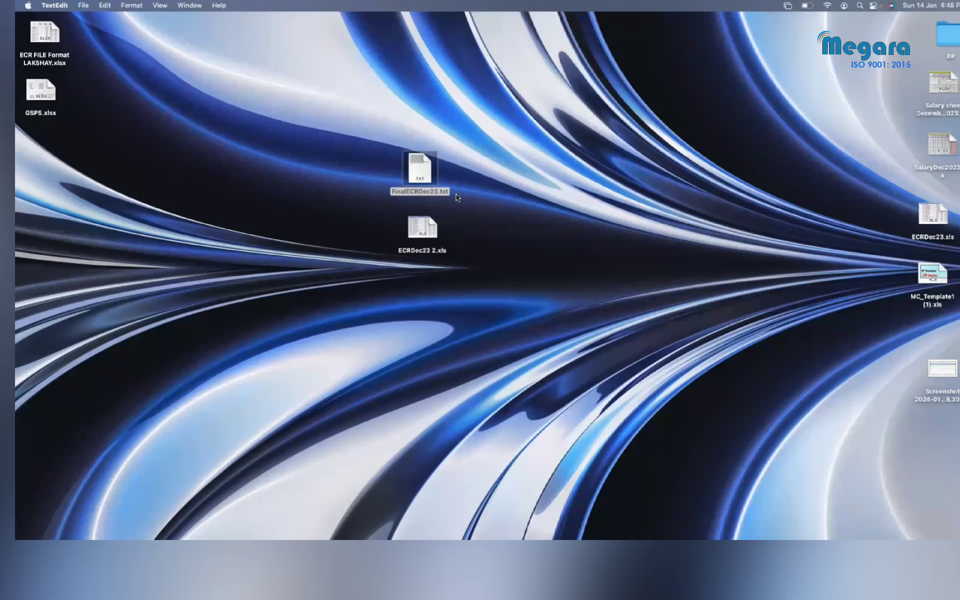
{"action": "left_click_drag", "start_coordinate": [467, 252], "coordinate": [892, 427]}
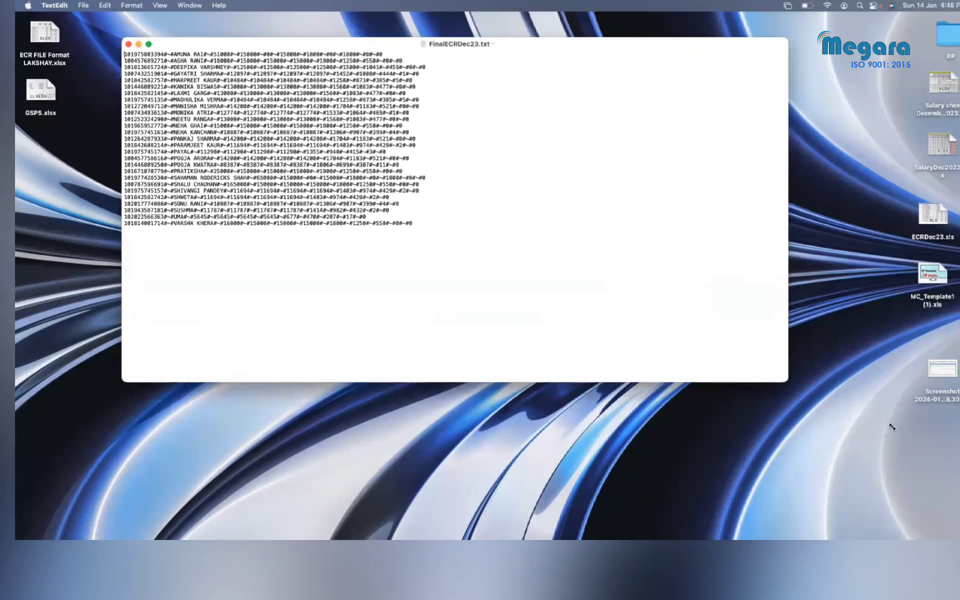
{"action": "scroll", "coordinate": [647, 365], "scroll_direction": "right", "scroll_amount": 5}
{"action": "scroll", "coordinate": [646, 366], "scroll_direction": "left", "scroll_amount": 2}
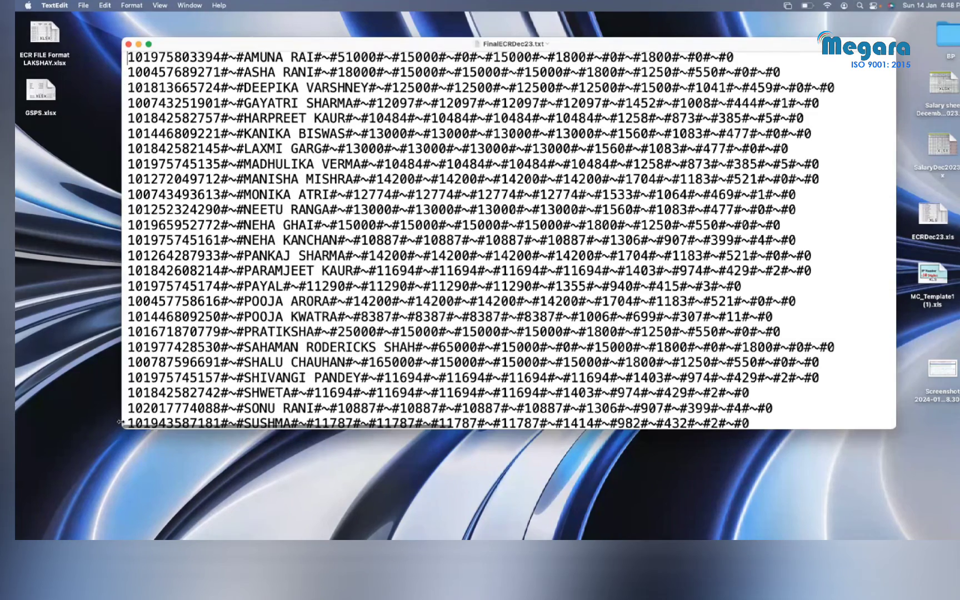
{"action": "left_click_drag", "start_coordinate": [123, 423], "coordinate": [63, 455]}
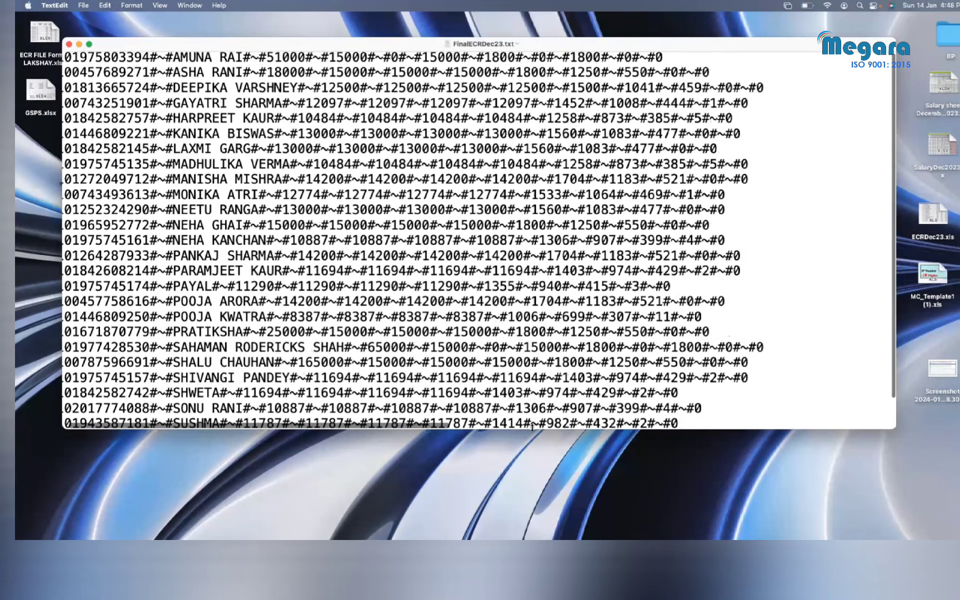
{"action": "left_click_drag", "start_coordinate": [532, 426], "coordinate": [553, 518]}
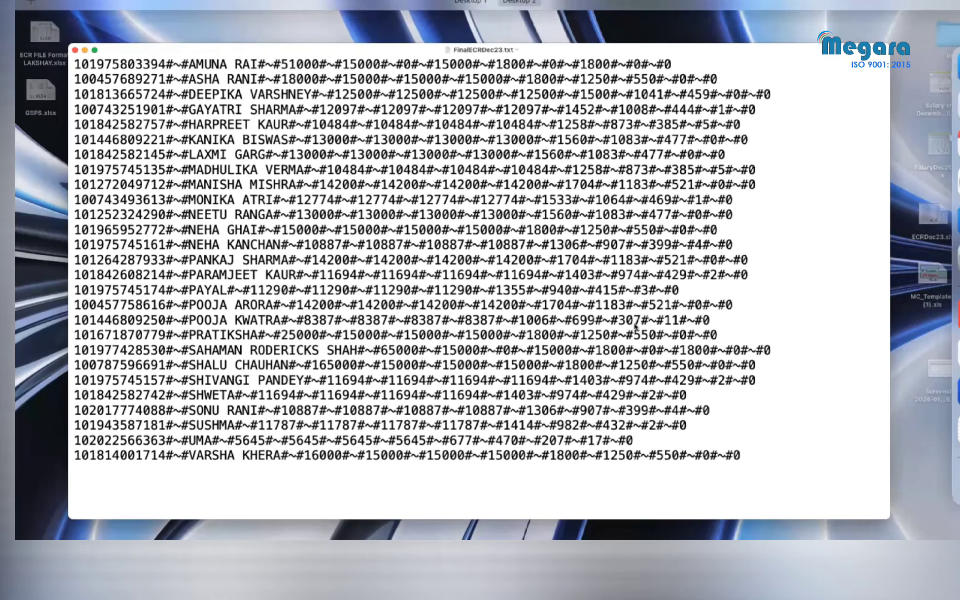
{"action": "key", "text": "ctrl+Up"}
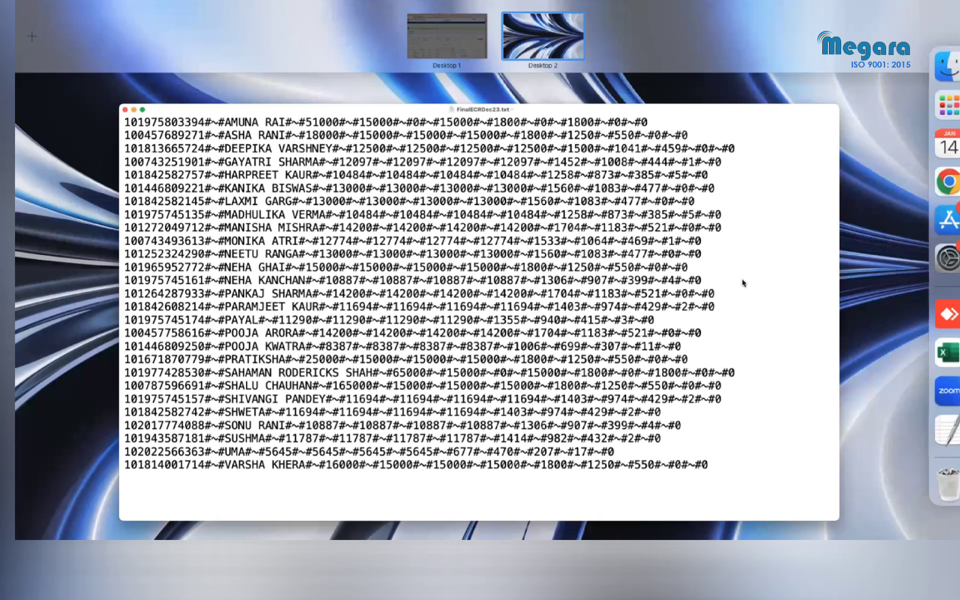
{"action": "key", "text": "ctrl+Left"}
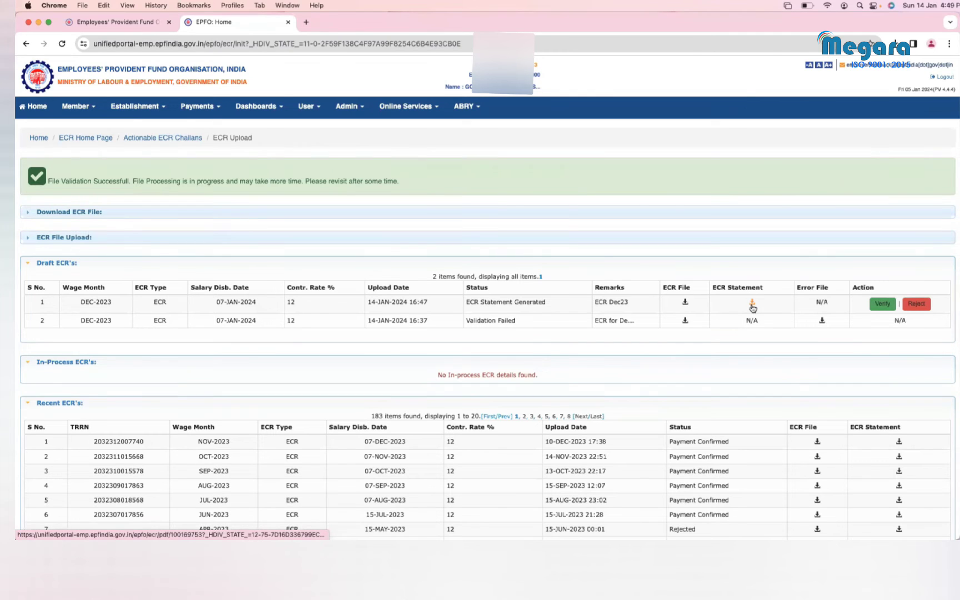
Step: Download the DEC-2023 draft's ECR statement and open the PDF in Chrome
{"action": "left_click", "coordinate": [753, 305]}
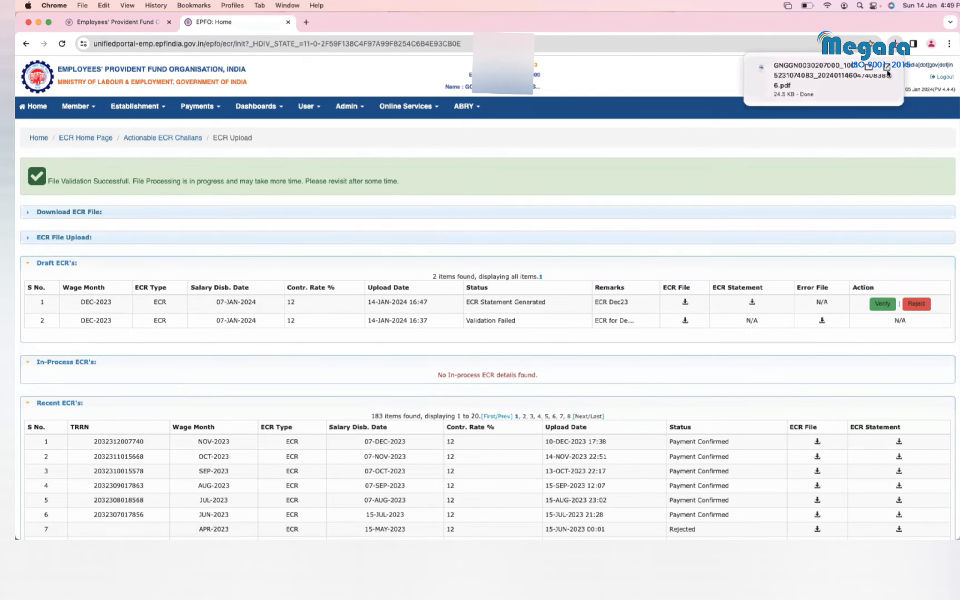
{"action": "left_click", "coordinate": [888, 72]}
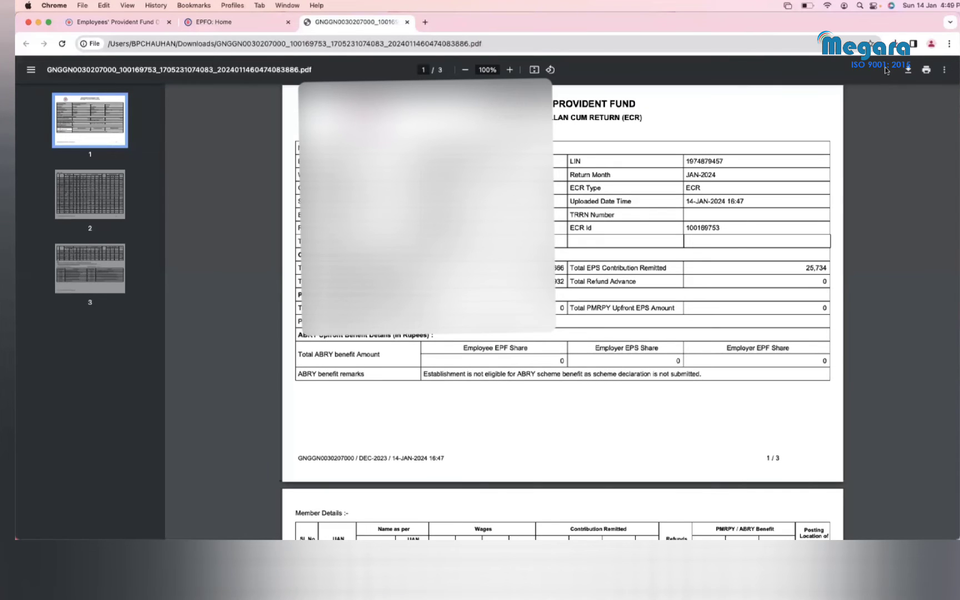
{"action": "scroll", "coordinate": [681, 289], "scroll_direction": "up", "scroll_amount": 5}
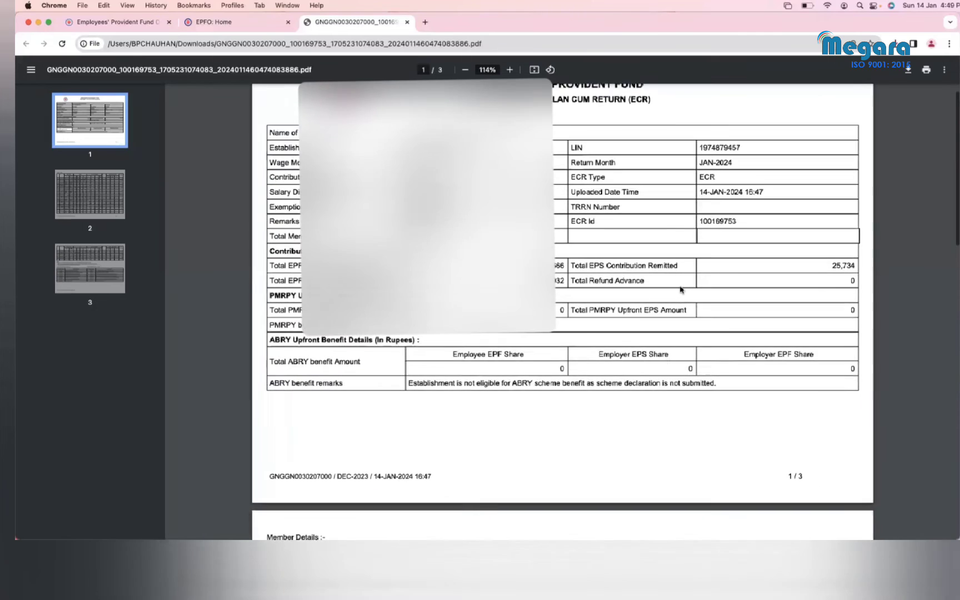
{"action": "scroll", "coordinate": [674, 313], "scroll_direction": "up", "scroll_amount": 2}
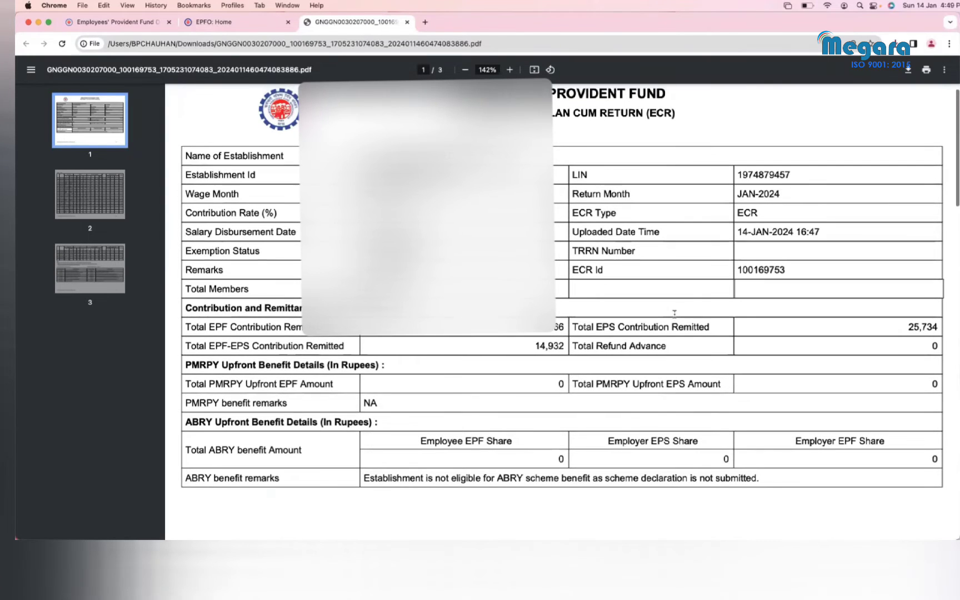
{"action": "scroll", "coordinate": [674, 313], "scroll_direction": "down", "scroll_amount": 2}
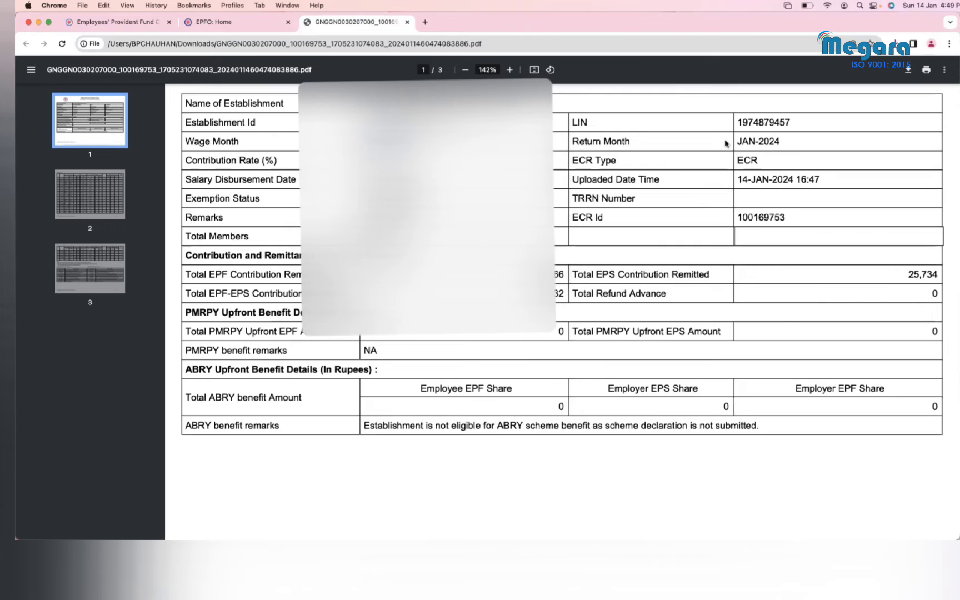
{"action": "left_click_drag", "start_coordinate": [785, 141], "coordinate": [740, 140]}
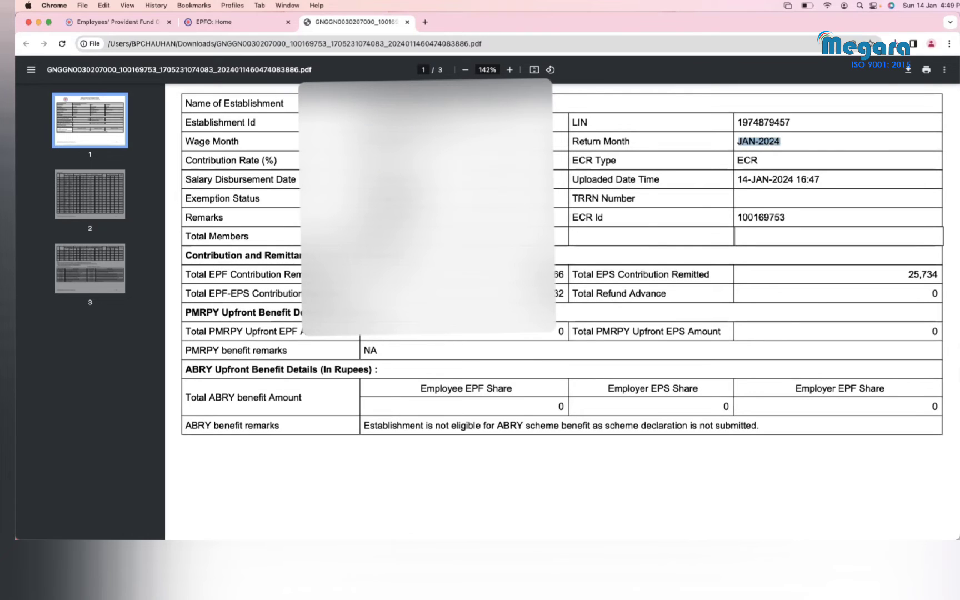
{"action": "key", "text": "Escape"}
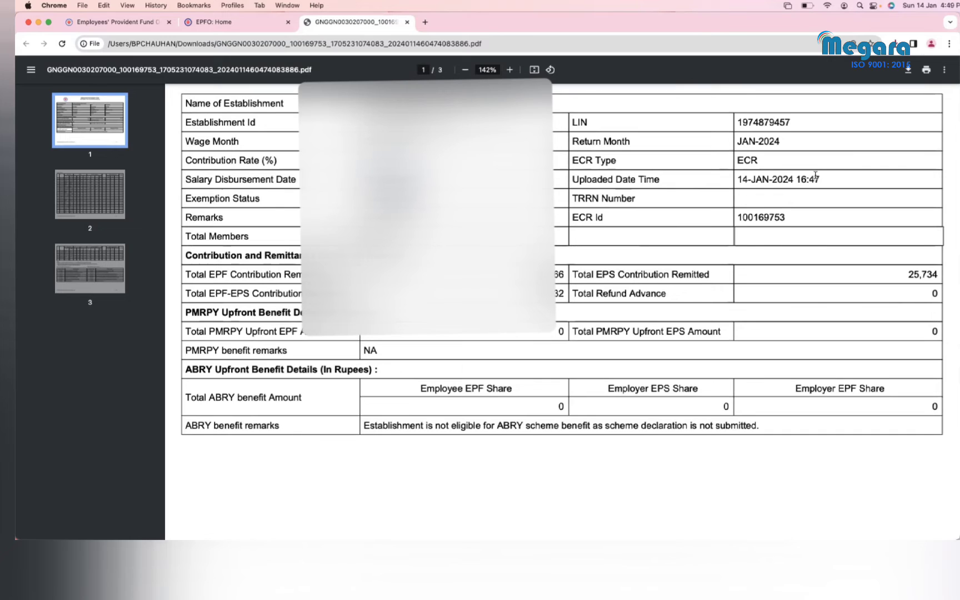
{"action": "left_click_drag", "start_coordinate": [823, 177], "coordinate": [738, 178]}
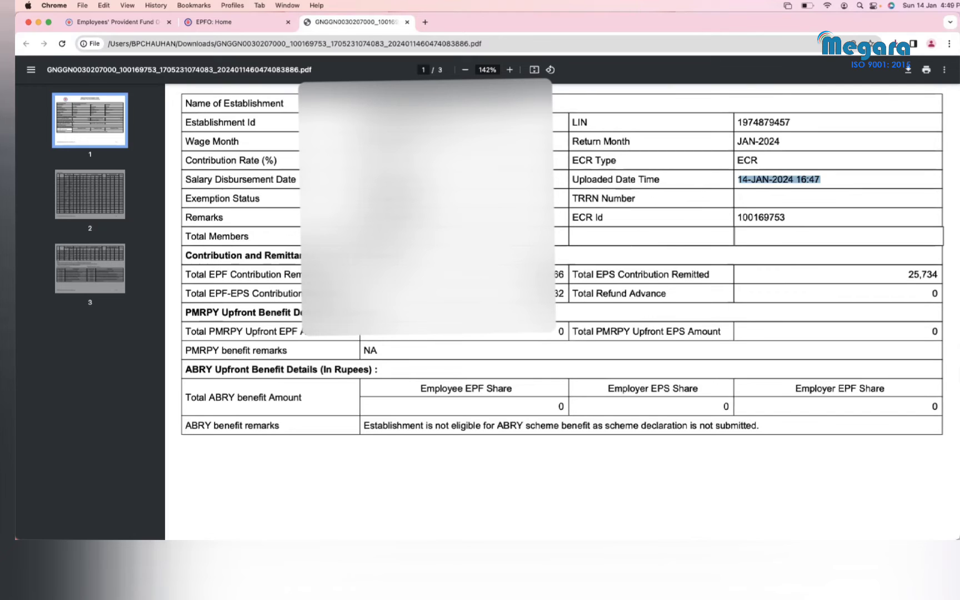
{"action": "left_click", "coordinate": [778, 198]}
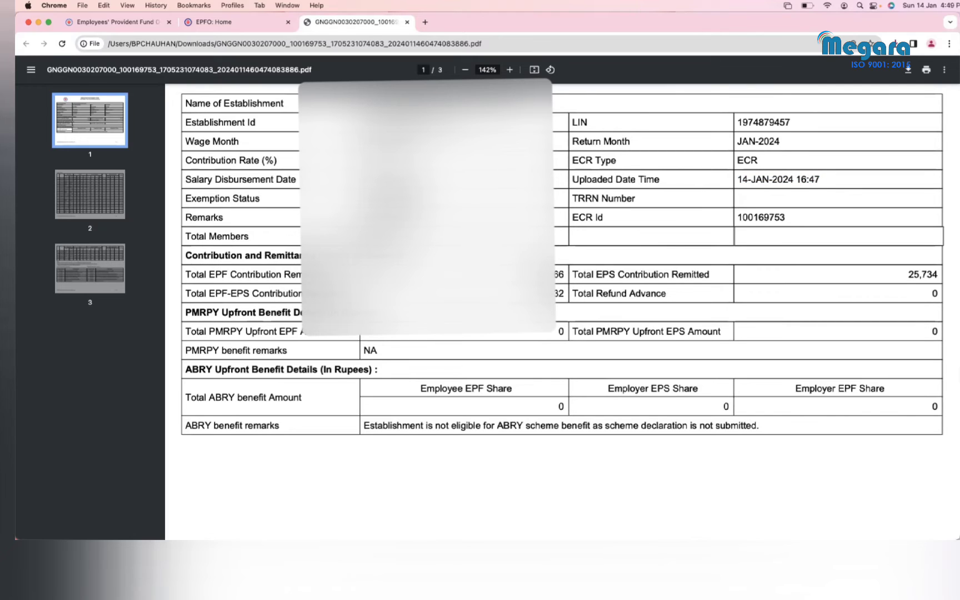
{"action": "left_click_drag", "start_coordinate": [788, 219], "coordinate": [736, 220]}
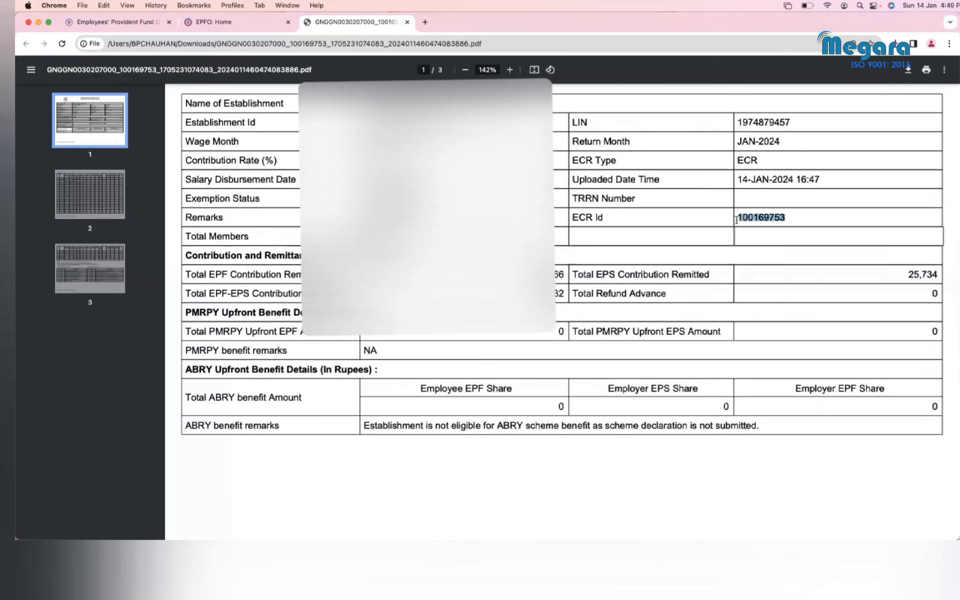
{"action": "scroll", "coordinate": [737, 221], "scroll_direction": "down", "scroll_amount": 1}
{"action": "left_click", "coordinate": [737, 220]}
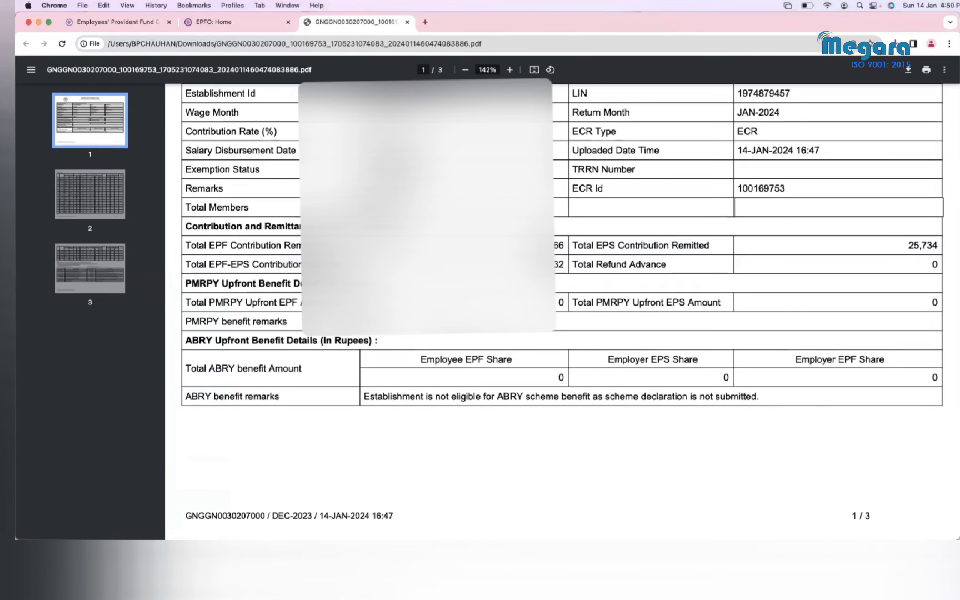
{"action": "key", "text": "ctrl+Up"}
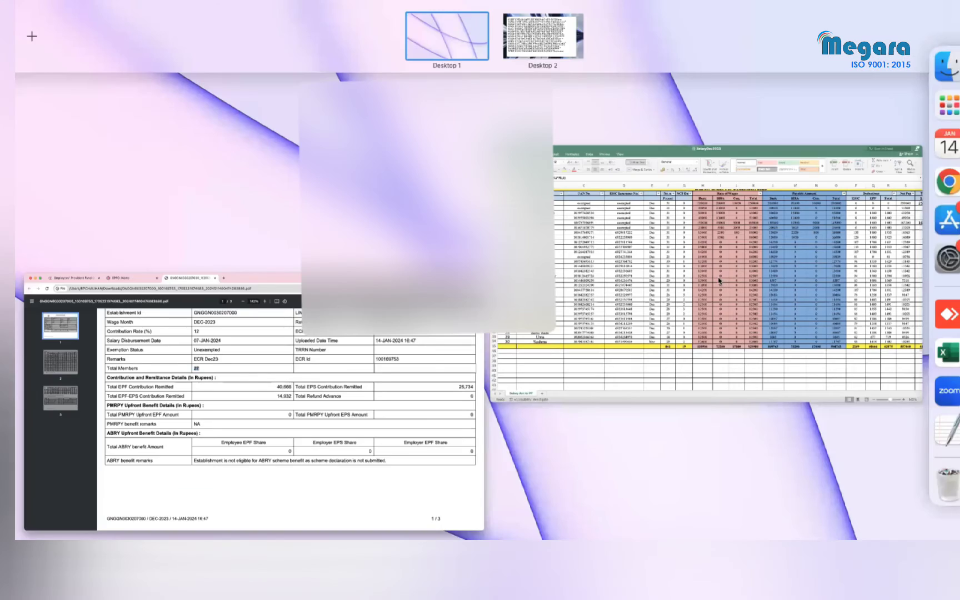
Step: Select the UAN numbers in C7:C31 of the Excel salary sheet
{"action": "left_click", "coordinate": [550, 269]}
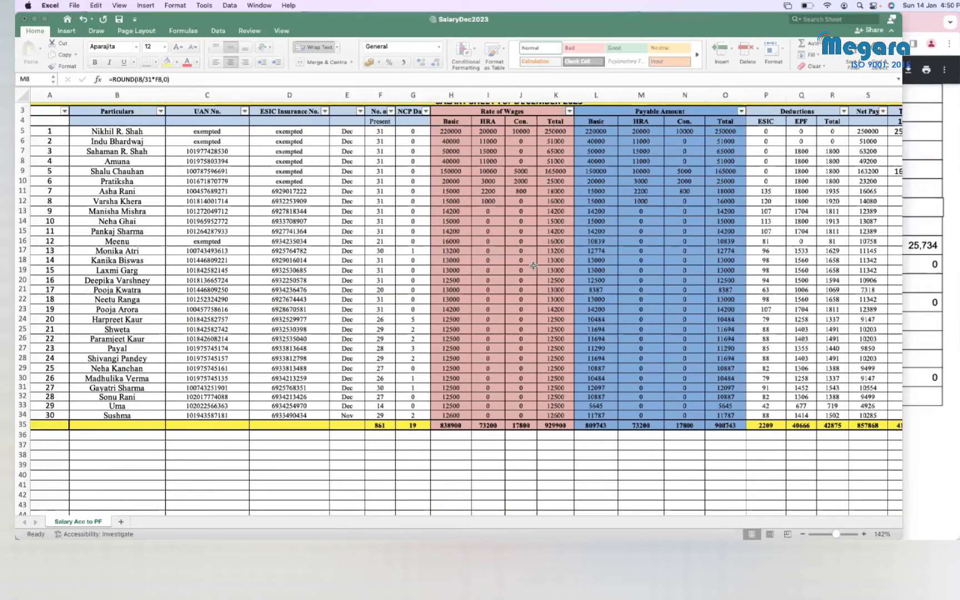
{"action": "scroll", "coordinate": [379, 250], "scroll_direction": "down", "scroll_amount": 1}
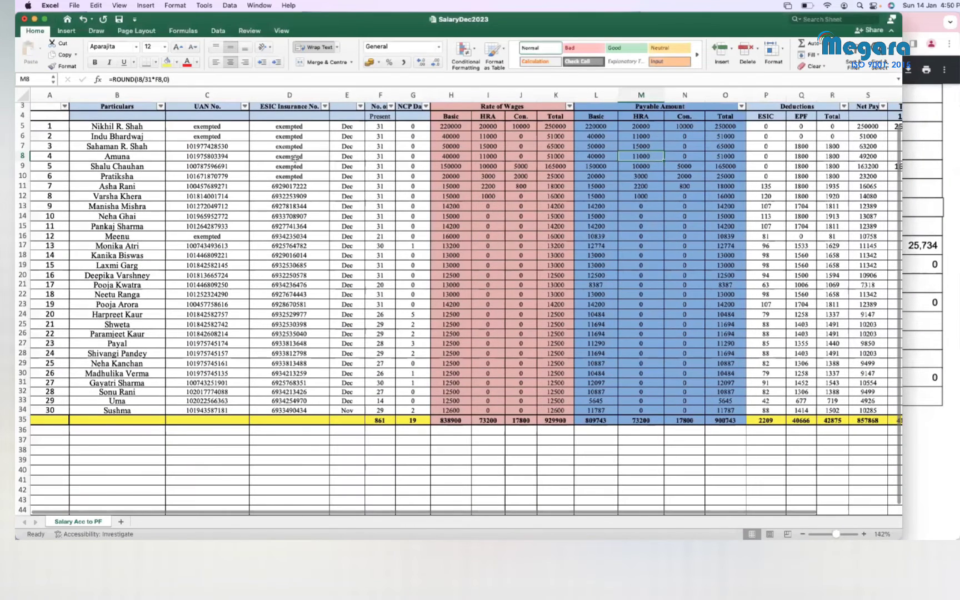
{"action": "scroll", "coordinate": [286, 158], "scroll_direction": "up", "scroll_amount": 2}
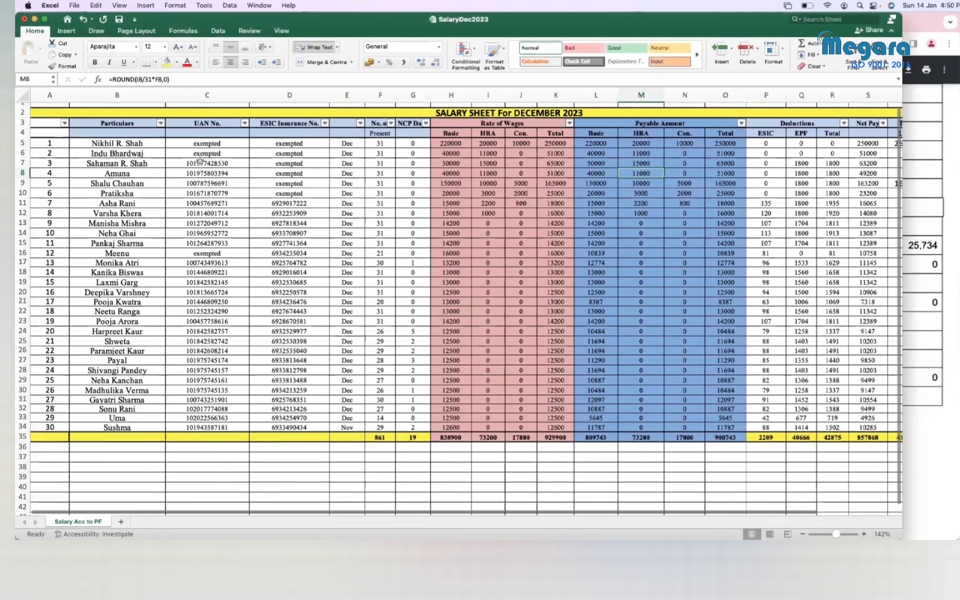
{"action": "left_click_drag", "start_coordinate": [201, 163], "coordinate": [197, 427]}
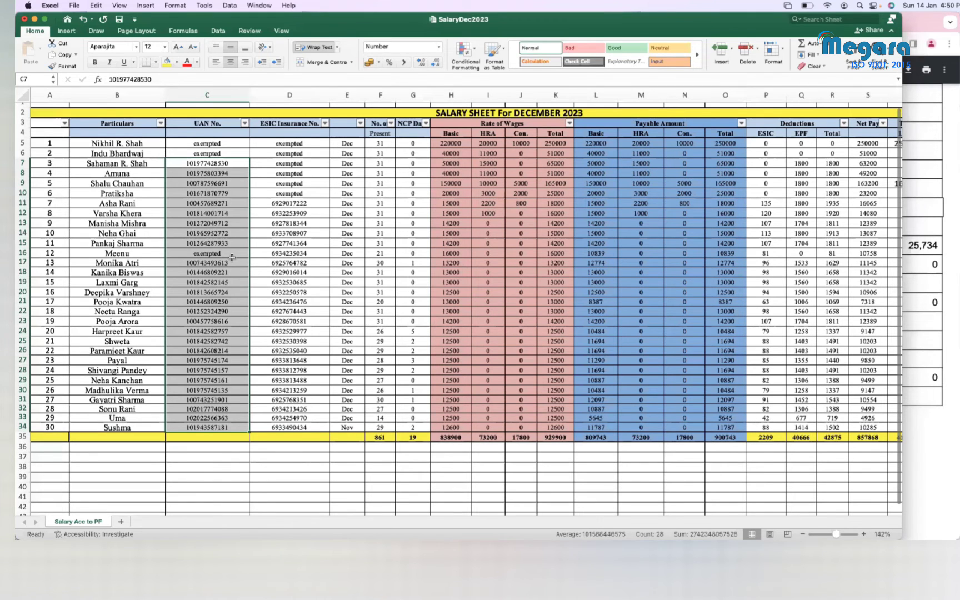
{"action": "key", "text": "ctrl+Up"}
Step: In the ECR statement PDF, highlight the total EPF contribution of 40,666
{"action": "left_click", "coordinate": [485, 281]}
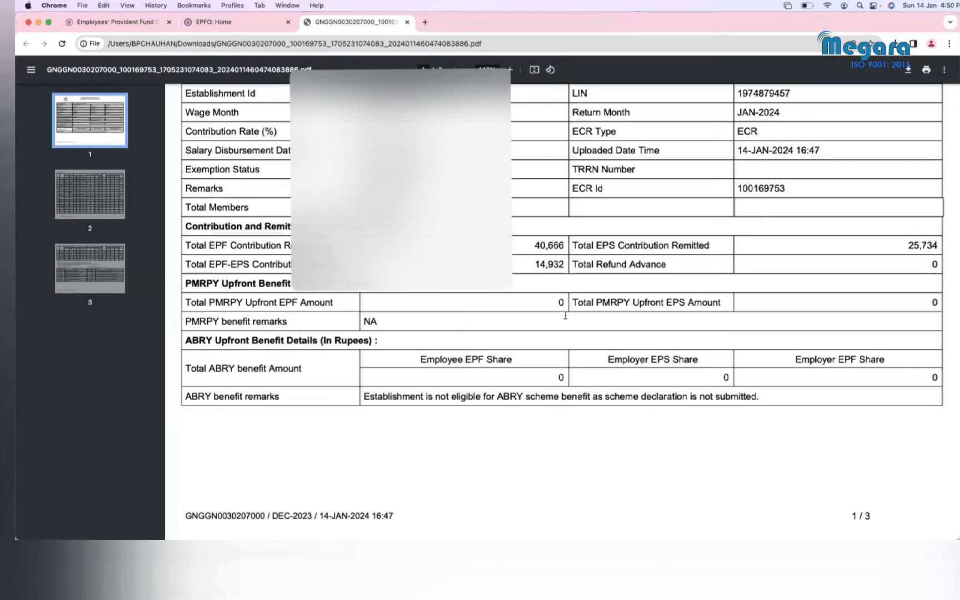
{"action": "scroll", "coordinate": [566, 315], "scroll_direction": "down", "scroll_amount": 1}
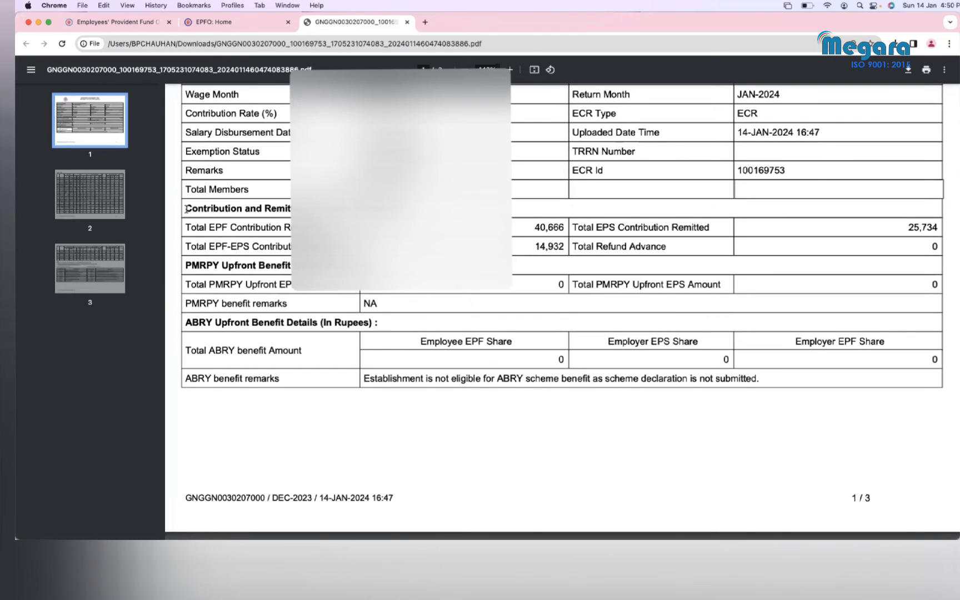
{"action": "left_click_drag", "start_coordinate": [186, 209], "coordinate": [356, 210]}
{"action": "left_click_drag", "start_coordinate": [246, 238], "coordinate": [212, 227]}
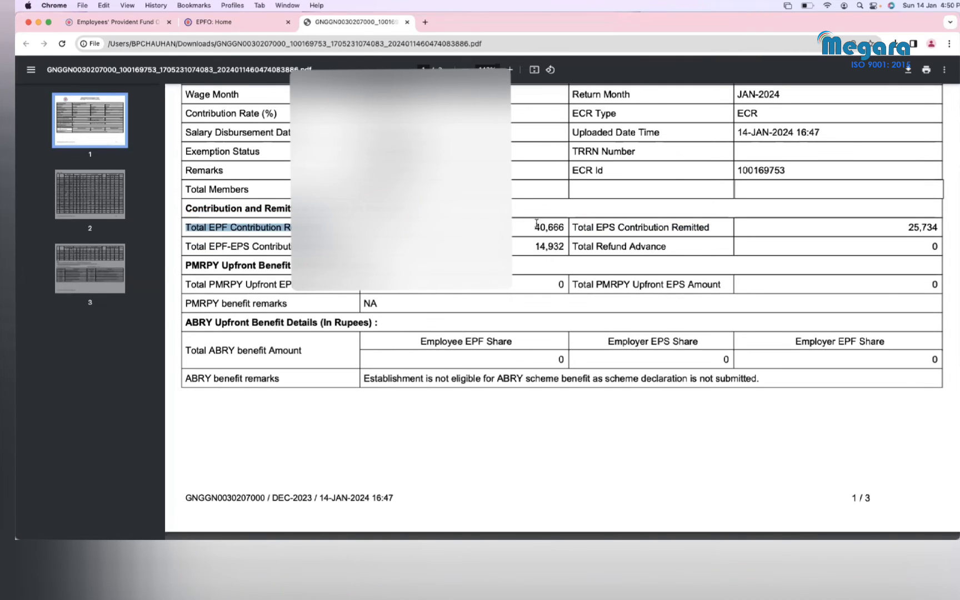
{"action": "left_click_drag", "start_coordinate": [535, 228], "coordinate": [565, 228]}
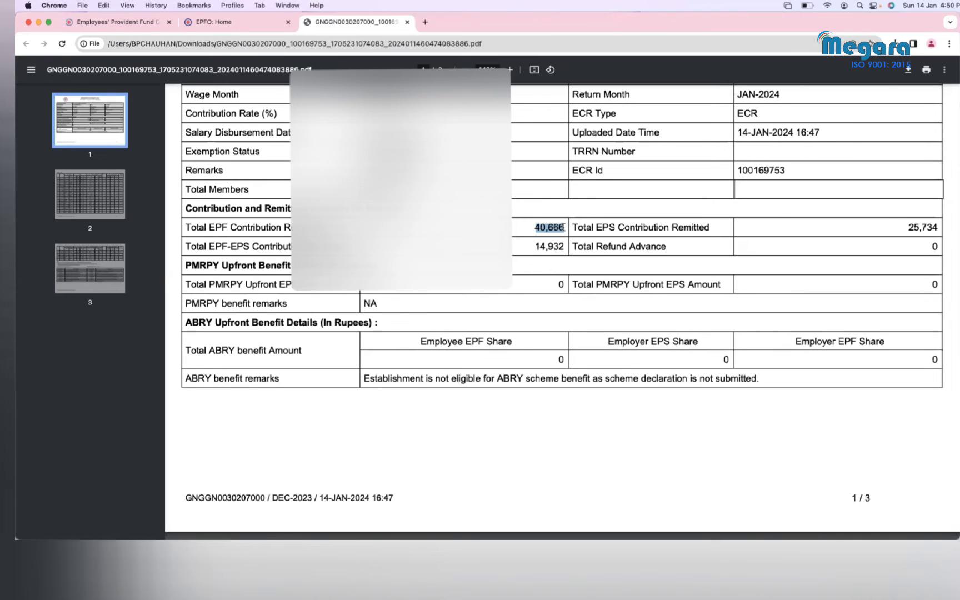
Step: Compare it against the EPF deduction total in Q35 of the salary sheet
{"action": "key", "text": "ctrl+Up"}
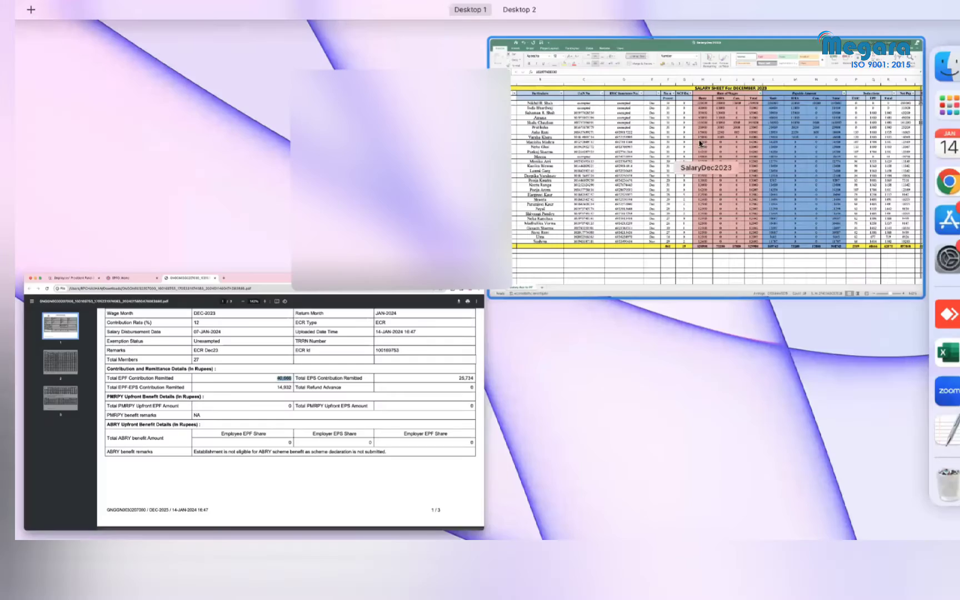
{"action": "left_click", "coordinate": [751, 196]}
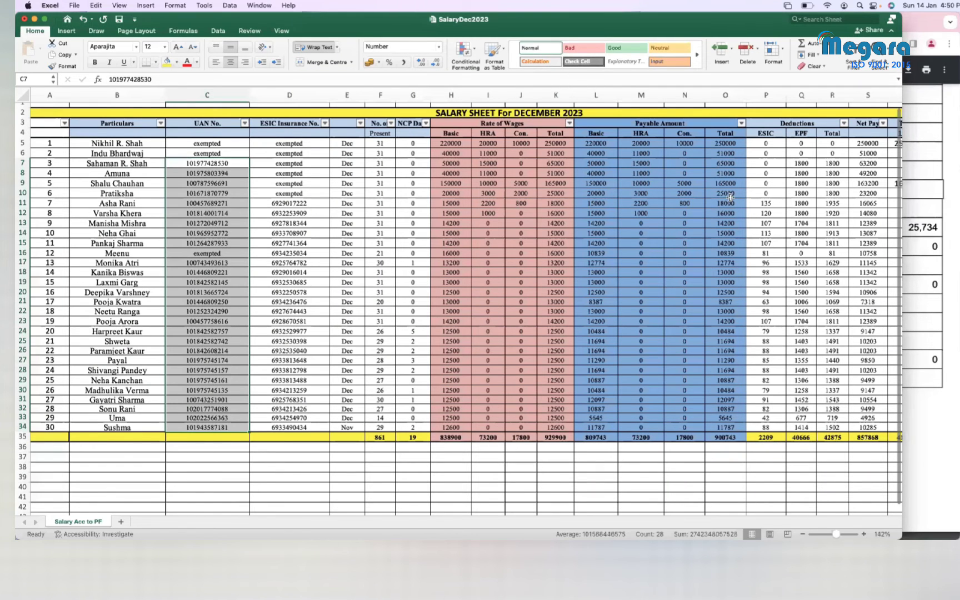
{"action": "left_click", "coordinate": [802, 95]}
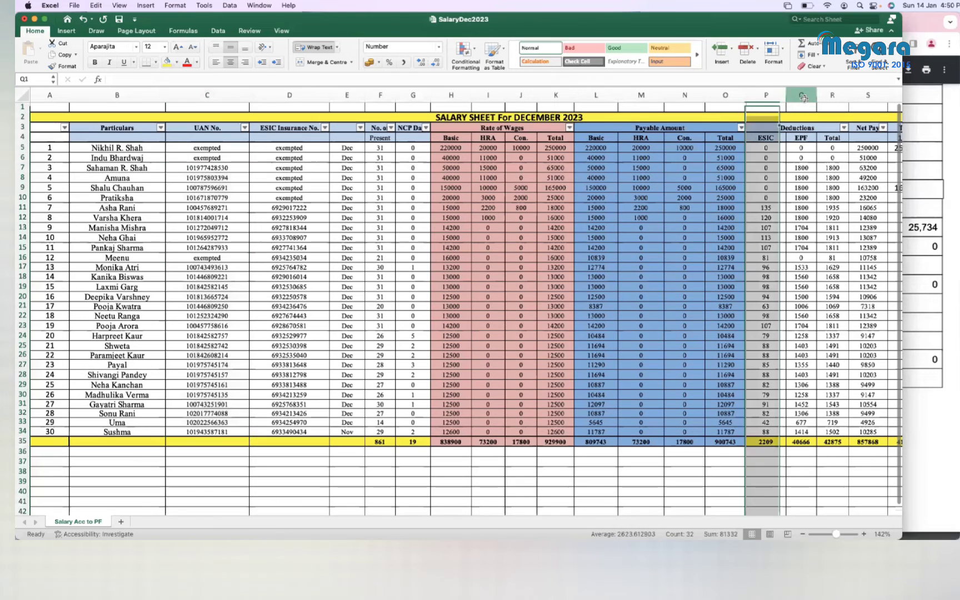
{"action": "left_click", "coordinate": [806, 440]}
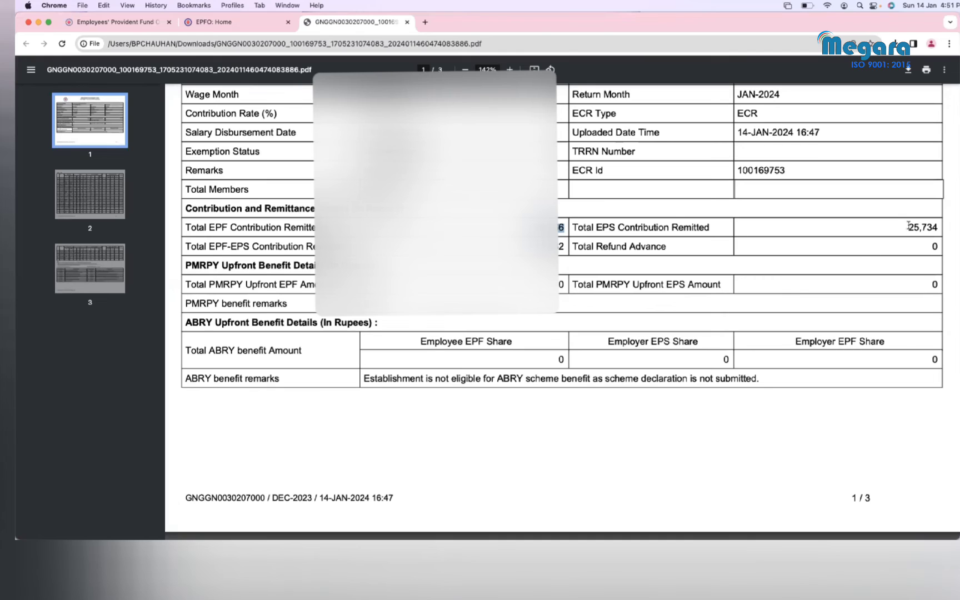
Step: Highlight the total EPS contribution 25,734 and the EPF-EPS difference, reaching page 2's Member Details
{"action": "left_click_drag", "start_coordinate": [906, 227], "coordinate": [940, 228]}
{"action": "double_click", "coordinate": [561, 247]}
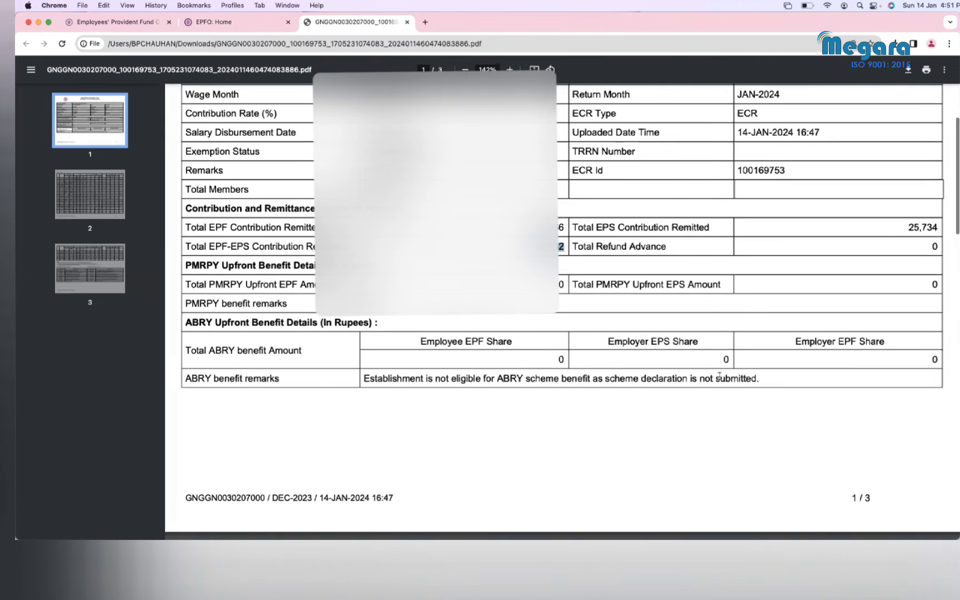
{"action": "scroll", "coordinate": [719, 376], "scroll_direction": "down", "scroll_amount": 5}
{"action": "scroll", "coordinate": [720, 376], "scroll_direction": "down", "scroll_amount": 7}
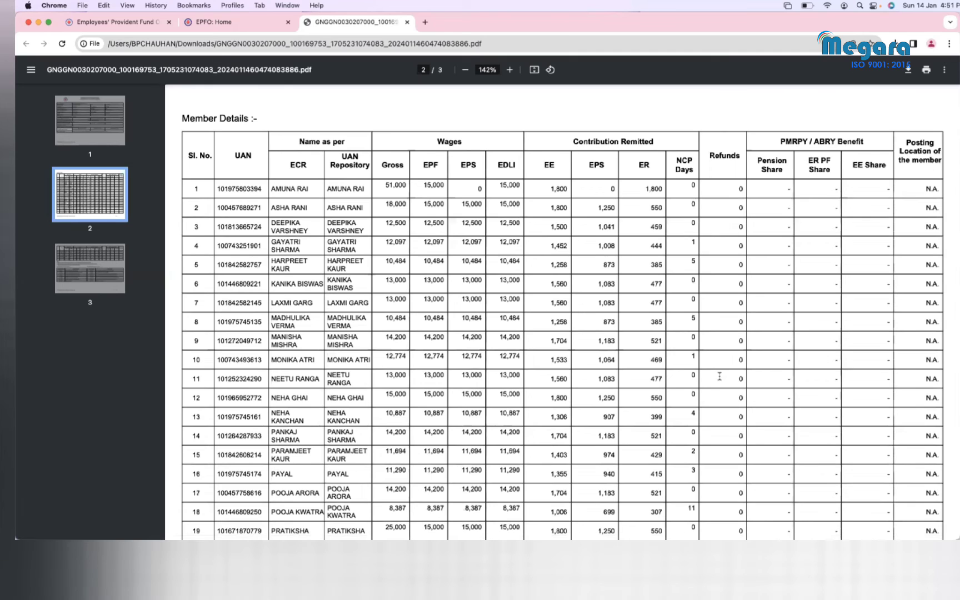
{"action": "scroll", "coordinate": [340, 334], "scroll_direction": "down", "scroll_amount": 1}
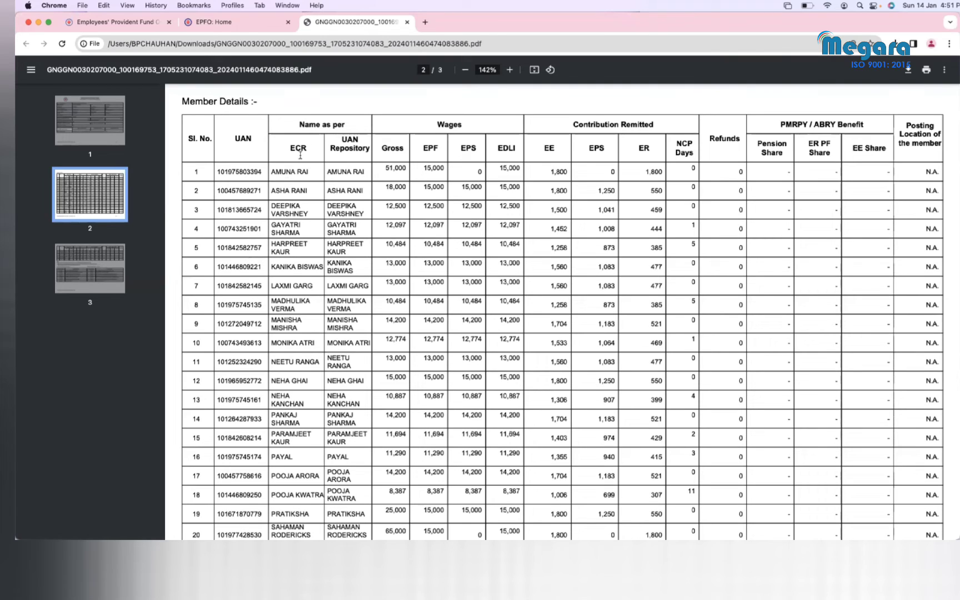
{"action": "left_click_drag", "start_coordinate": [311, 146], "coordinate": [289, 147]}
{"action": "left_click_drag", "start_coordinate": [371, 149], "coordinate": [341, 139]}
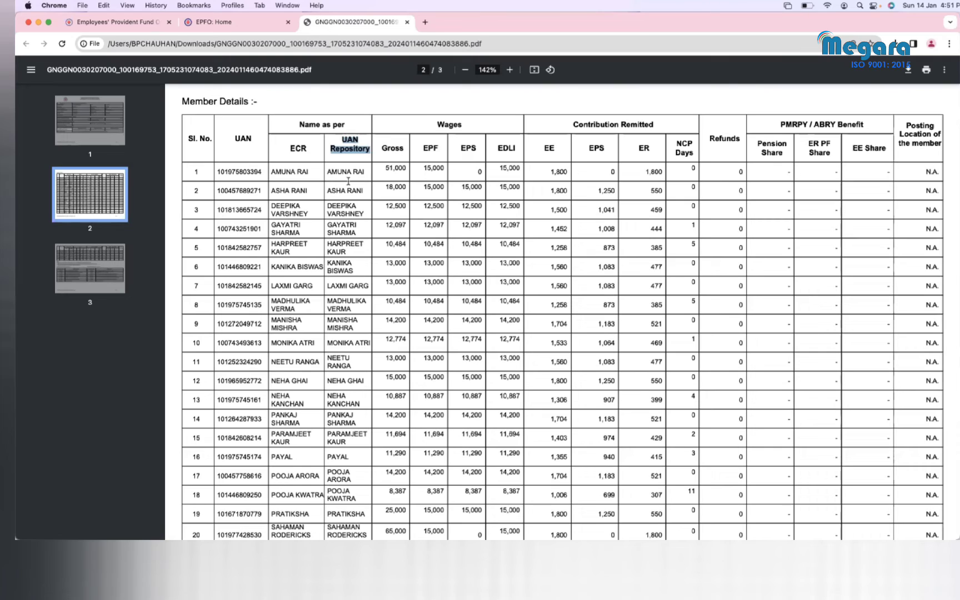
{"action": "left_click_drag", "start_coordinate": [403, 149], "coordinate": [382, 151]}
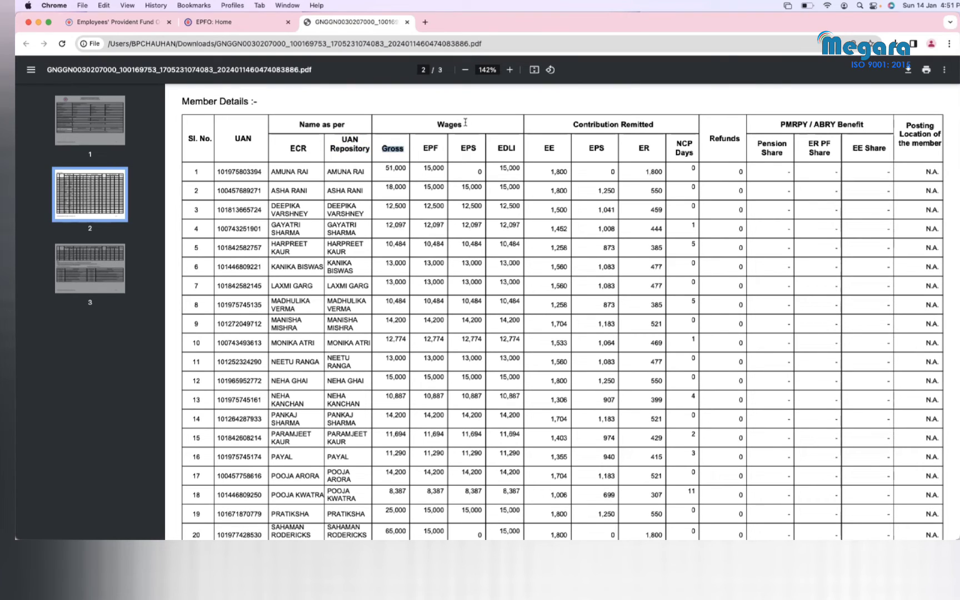
{"action": "left_click_drag", "start_coordinate": [463, 124], "coordinate": [459, 145]}
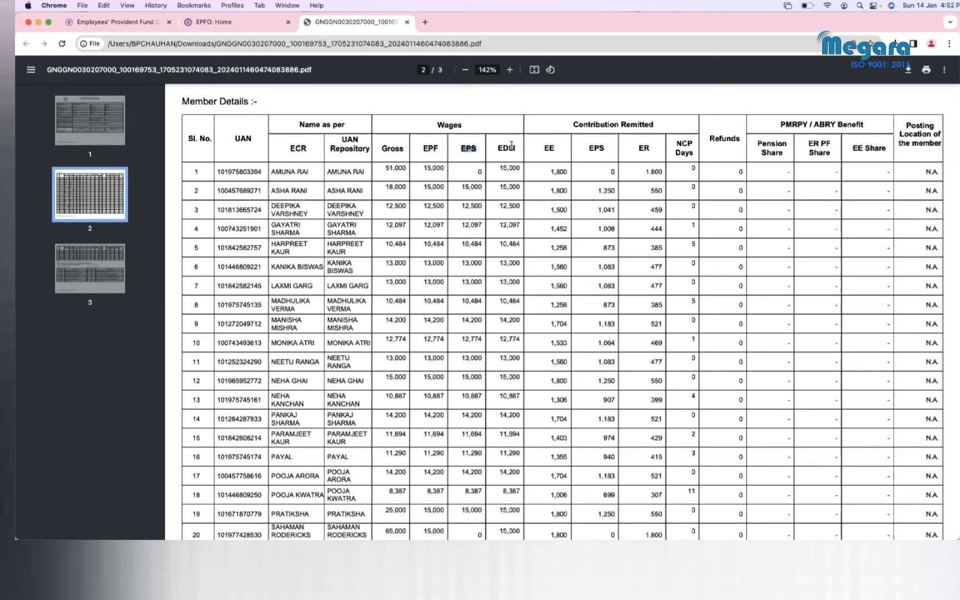
{"action": "left_click_drag", "start_coordinate": [516, 146], "coordinate": [506, 145]}
{"action": "scroll", "coordinate": [510, 221], "scroll_direction": "down", "scroll_amount": 3}
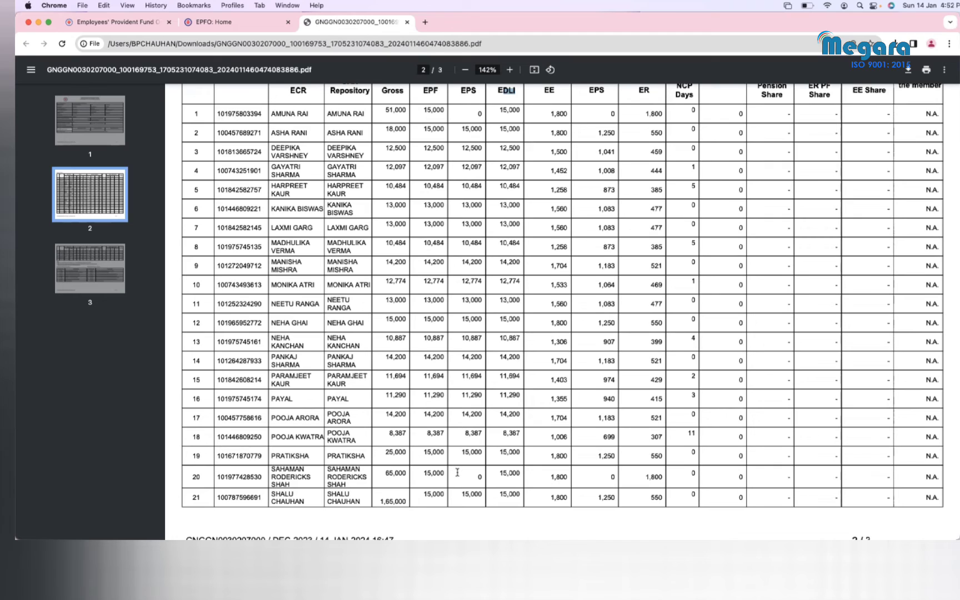
{"action": "double_click", "coordinate": [613, 113]}
{"action": "left_click_drag", "start_coordinate": [646, 113], "coordinate": [672, 115]}
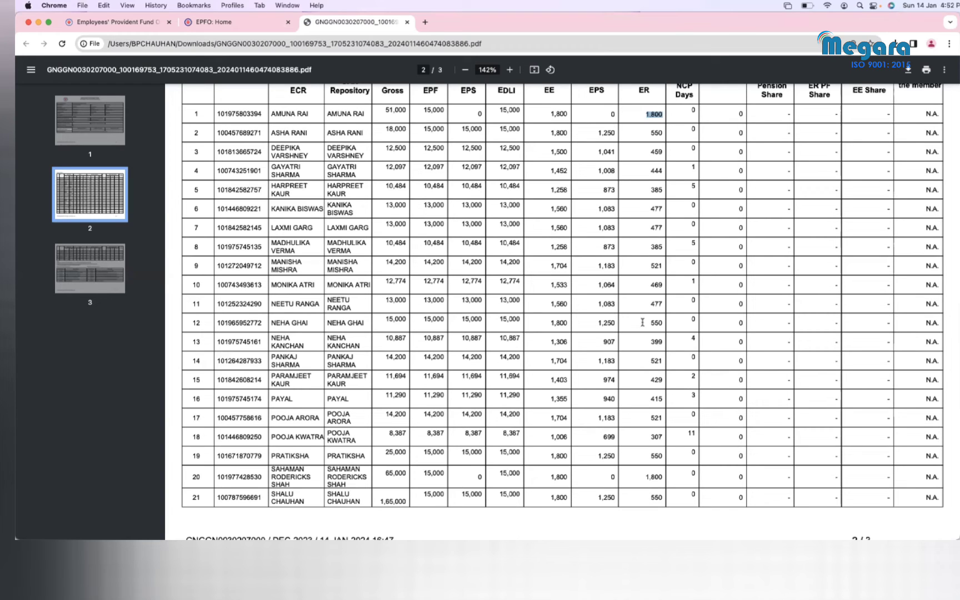
{"action": "scroll", "coordinate": [643, 323], "scroll_direction": "up", "scroll_amount": 1}
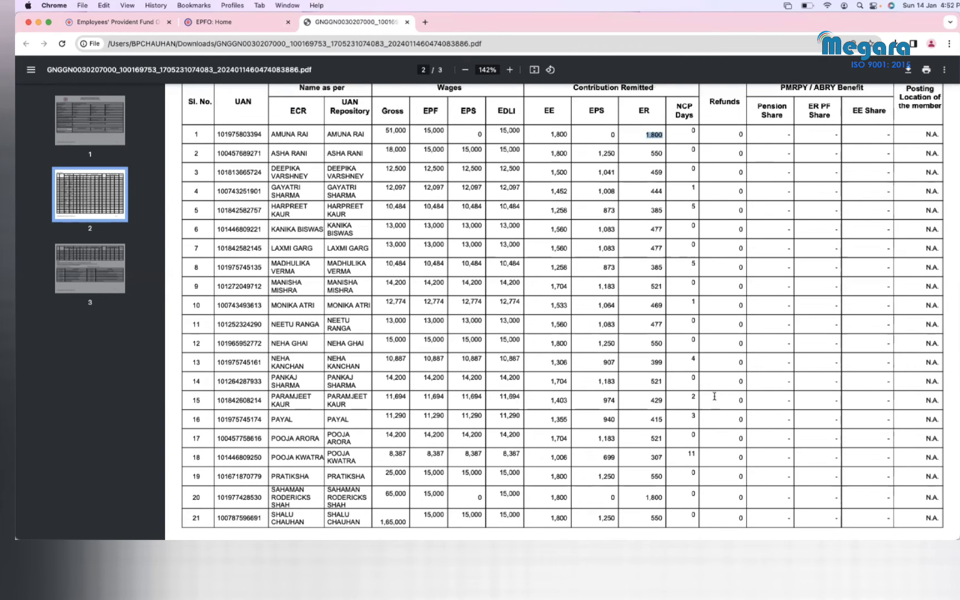
{"action": "scroll", "coordinate": [771, 304], "scroll_direction": "up", "scroll_amount": 1}
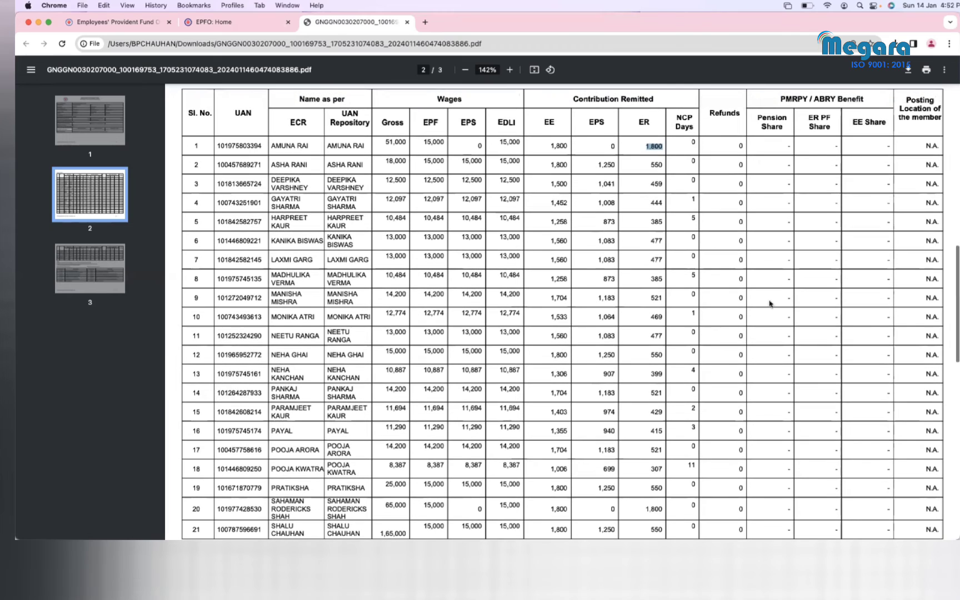
{"action": "left_click", "coordinate": [781, 99]}
{"action": "left_click_drag", "start_coordinate": [858, 94], "coordinate": [863, 93]}
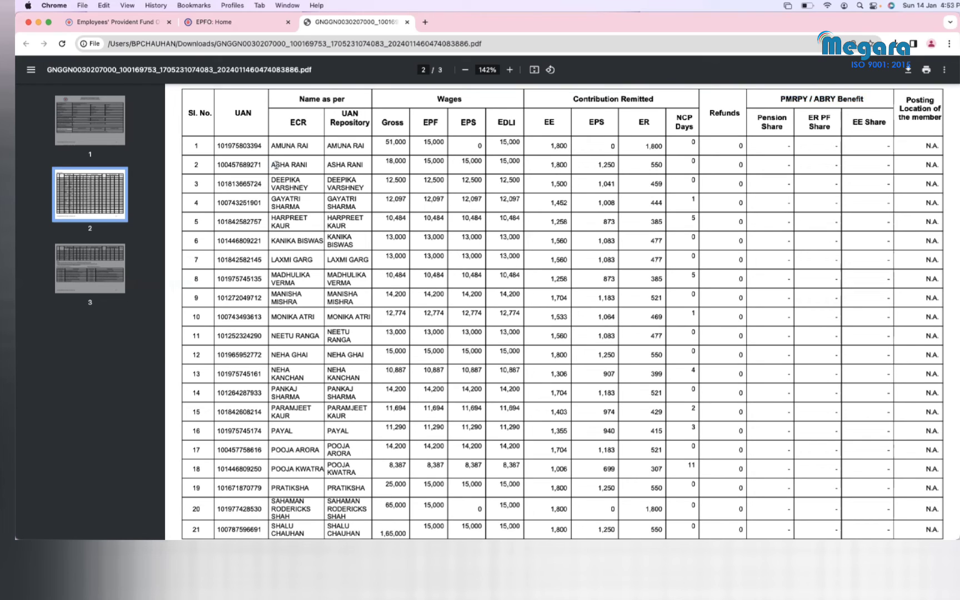
{"action": "left_click_drag", "start_coordinate": [270, 165], "coordinate": [311, 165]}
{"action": "left_click_drag", "start_coordinate": [550, 163], "coordinate": [568, 164]}
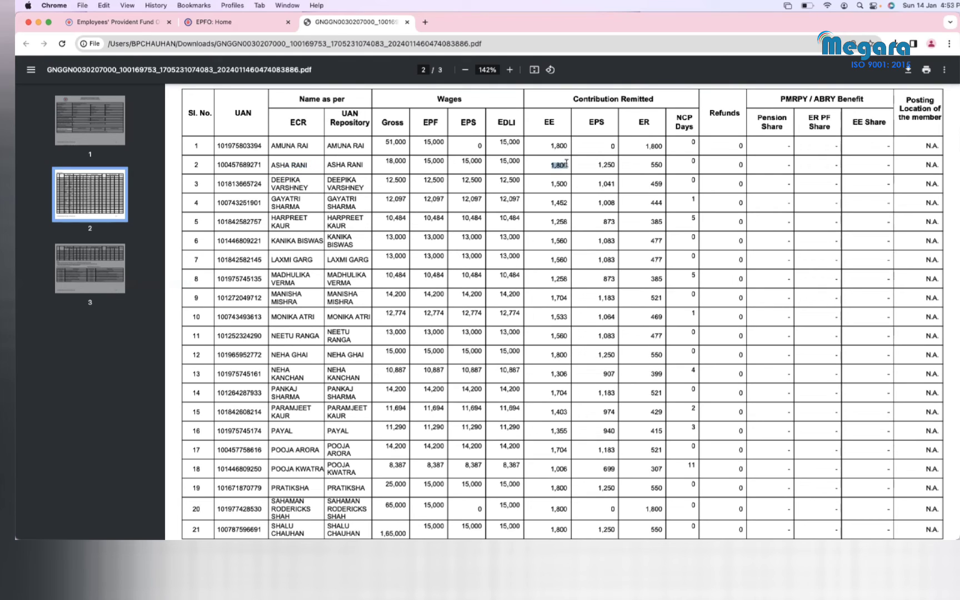
{"action": "left_click", "coordinate": [888, 166]}
{"action": "left_click_drag", "start_coordinate": [598, 164], "coordinate": [619, 165]}
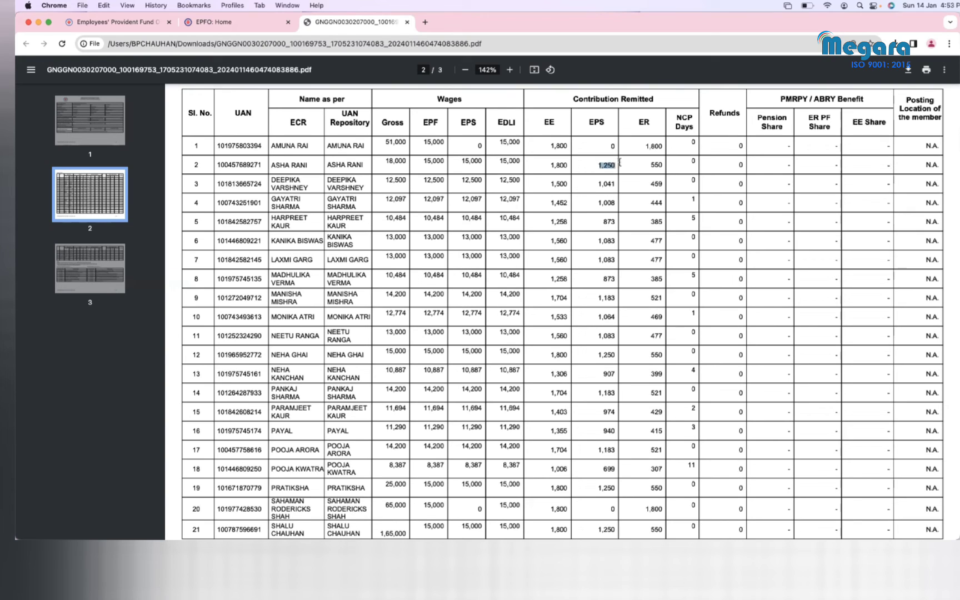
{"action": "left_click", "coordinate": [783, 160]}
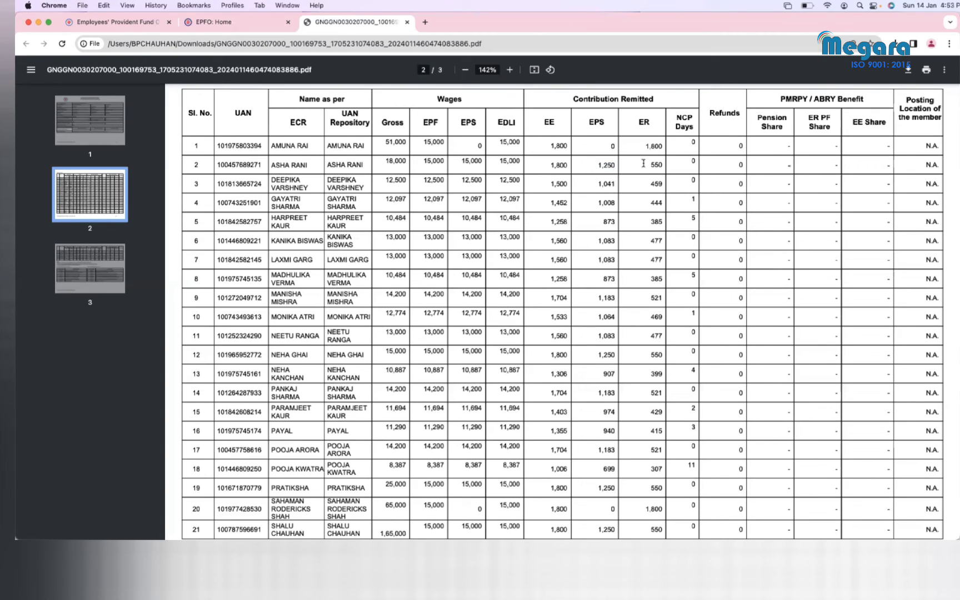
{"action": "left_click_drag", "start_coordinate": [651, 165], "coordinate": [660, 162]}
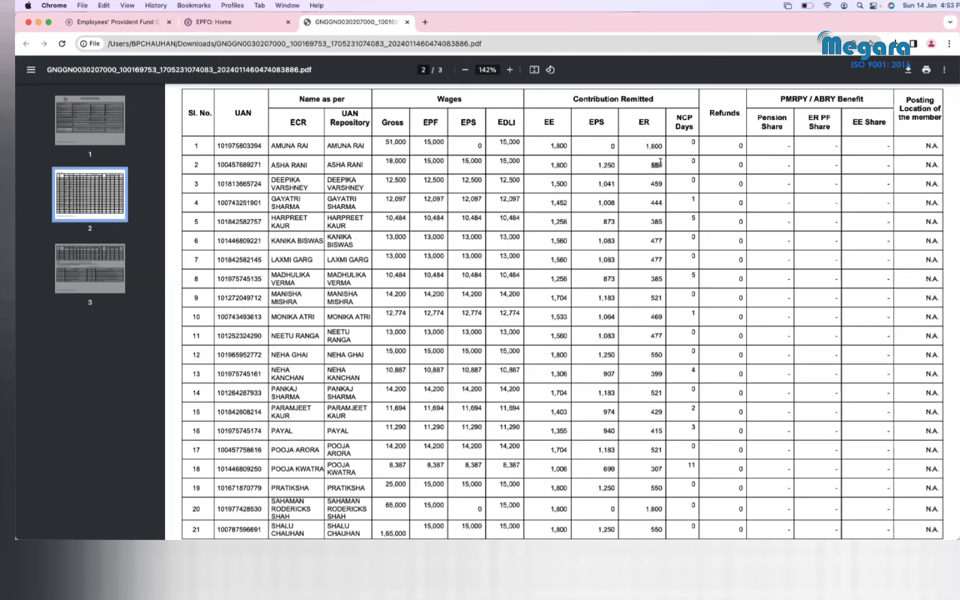
{"action": "left_click", "coordinate": [837, 165]}
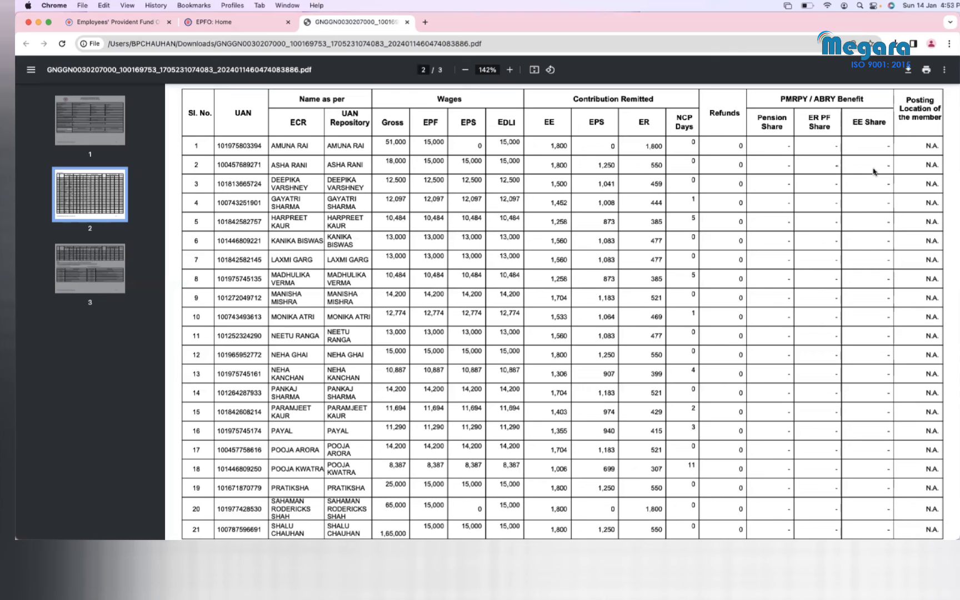
Step: Review all three ECR statement pages, briefly selecting the contribution totals
{"action": "scroll", "coordinate": [753, 215], "scroll_direction": "up", "scroll_amount": 10}
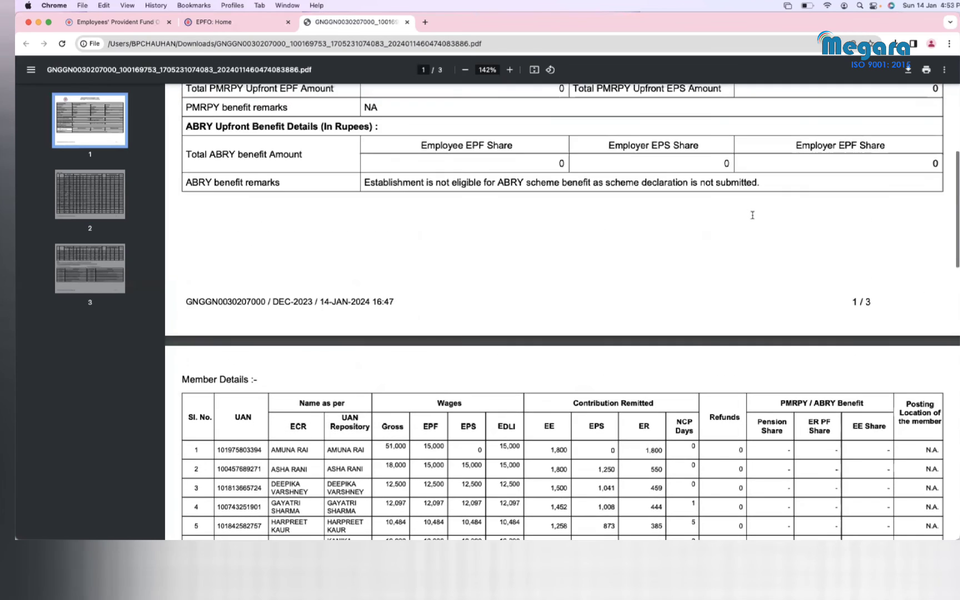
{"action": "scroll", "coordinate": [753, 215], "scroll_direction": "up", "scroll_amount": 1}
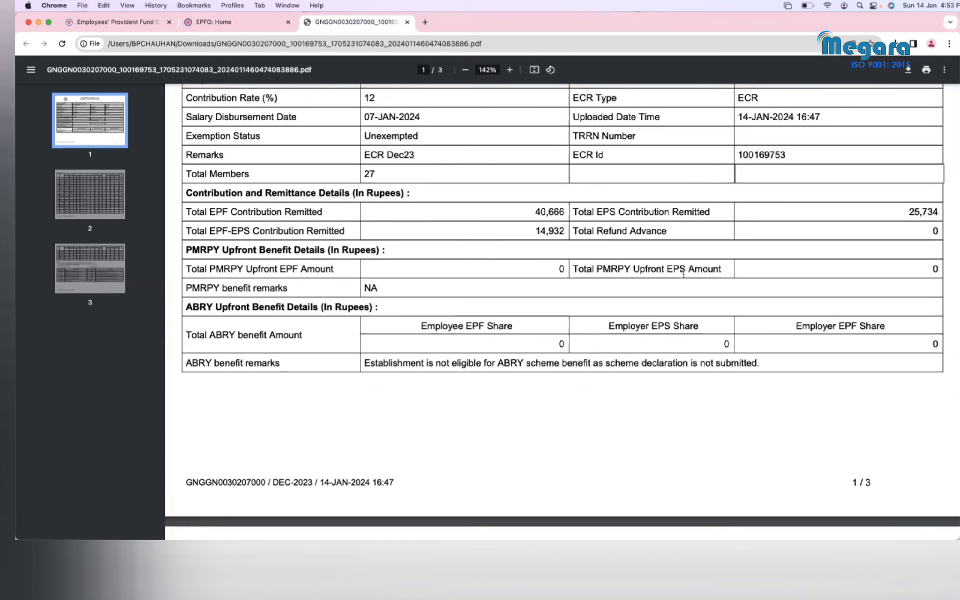
{"action": "scroll", "coordinate": [684, 274], "scroll_direction": "down", "scroll_amount": 3}
{"action": "scroll", "coordinate": [684, 274], "scroll_direction": "down", "scroll_amount": 6}
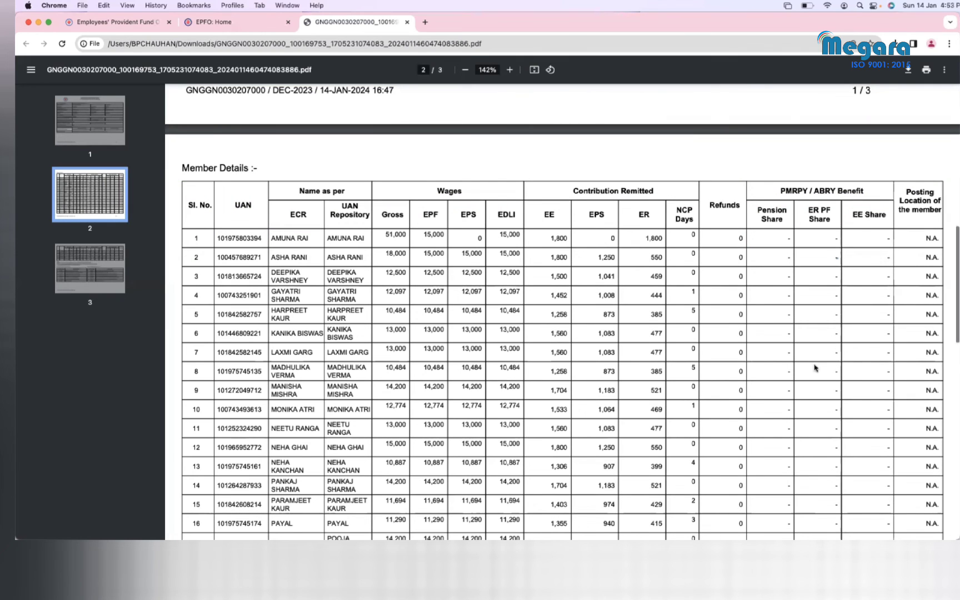
{"action": "scroll", "coordinate": [815, 368], "scroll_direction": "down", "scroll_amount": 5}
{"action": "scroll", "coordinate": [815, 368], "scroll_direction": "down", "scroll_amount": 5}
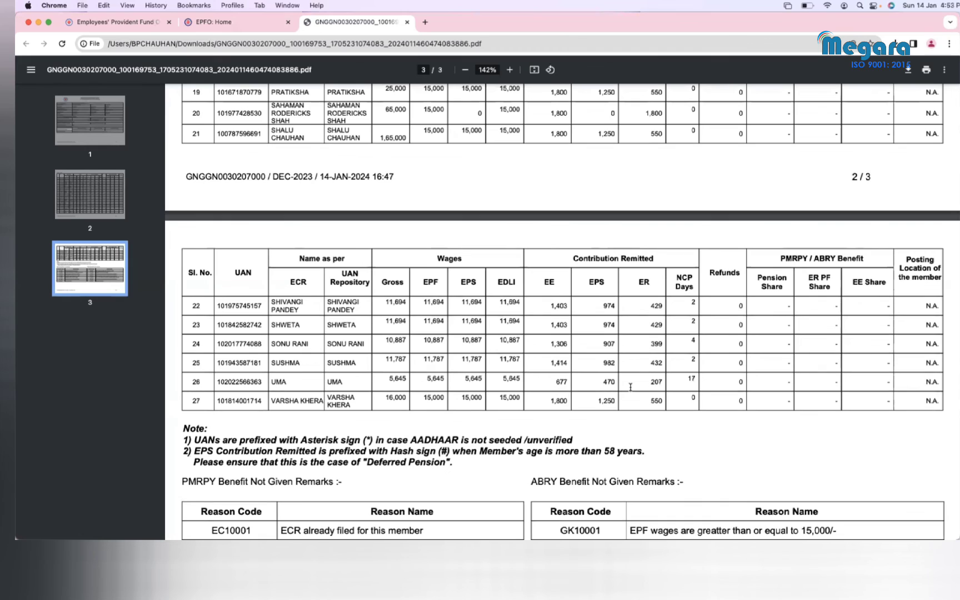
{"action": "scroll", "coordinate": [460, 416], "scroll_direction": "up", "scroll_amount": 10}
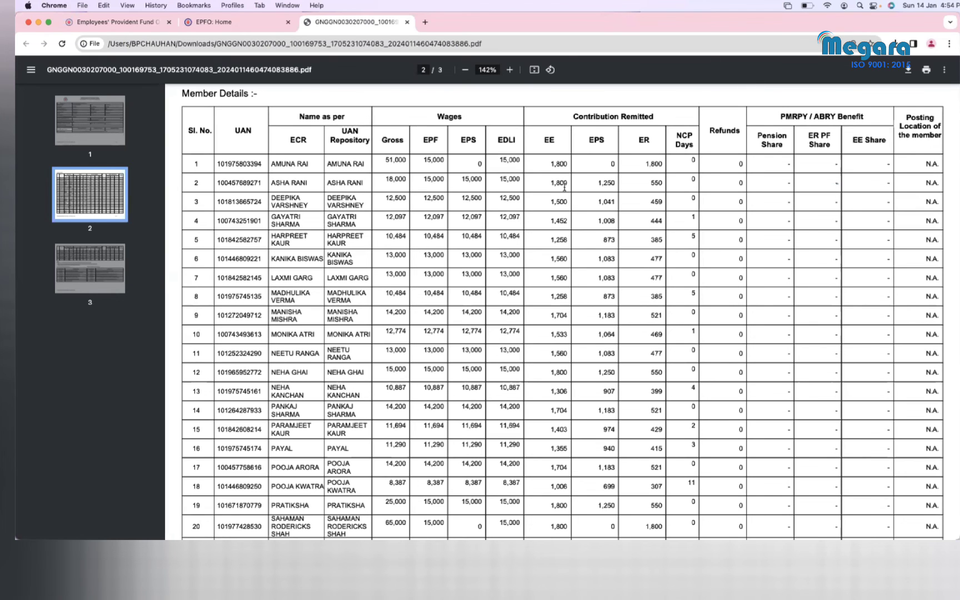
{"action": "scroll", "coordinate": [565, 187], "scroll_direction": "up", "scroll_amount": 10}
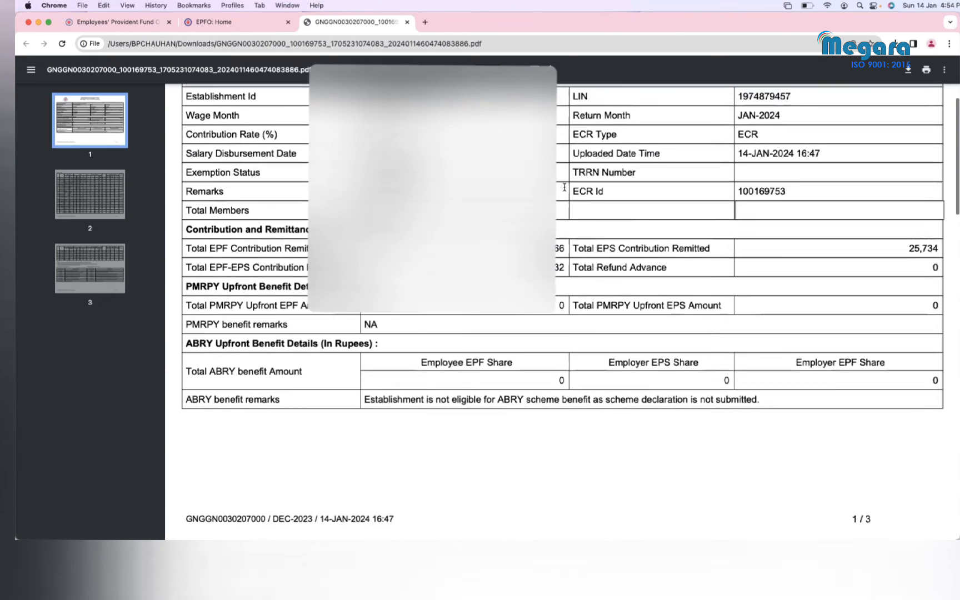
{"action": "scroll", "coordinate": [565, 188], "scroll_direction": "up", "scroll_amount": 2}
{"action": "left_click_drag", "start_coordinate": [566, 294], "coordinate": [563, 296]}
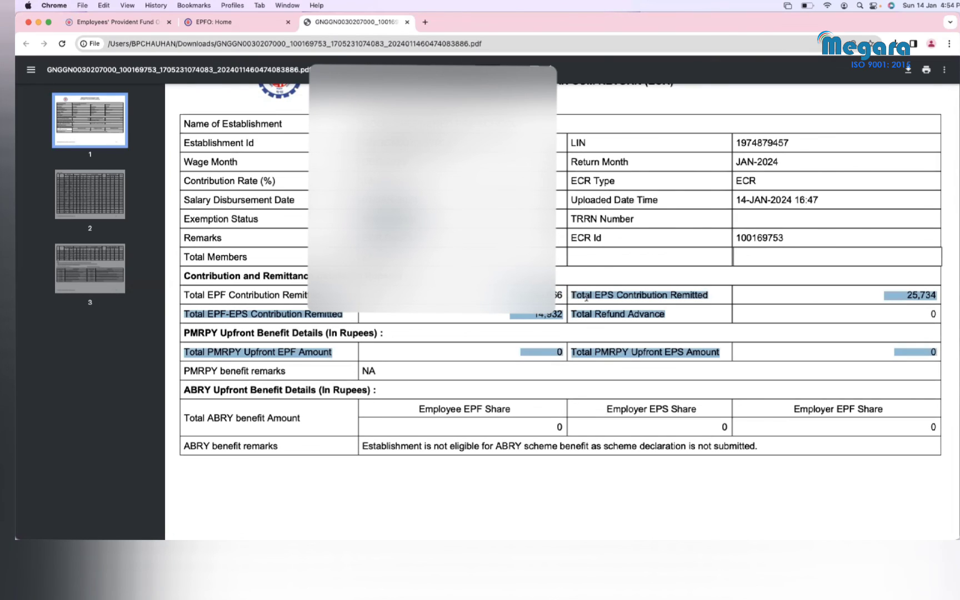
{"action": "left_click", "coordinate": [753, 345]}
Step: Return to the EPFO ECR Upload page listing the DEC-2023 draft ECR
{"action": "scroll", "coordinate": [752, 346], "scroll_direction": "down", "scroll_amount": 3}
{"action": "scroll", "coordinate": [752, 345], "scroll_direction": "down", "scroll_amount": 20}
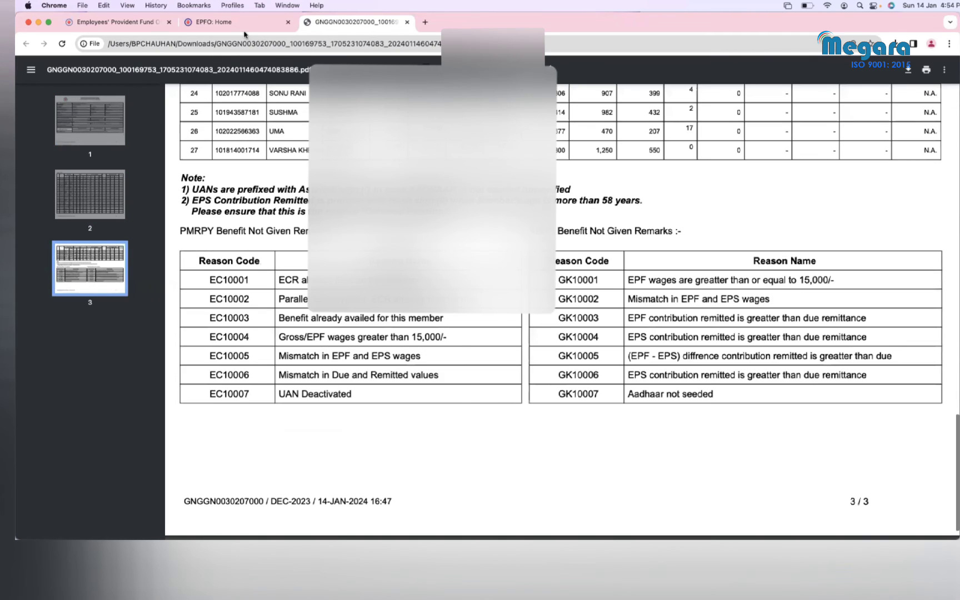
{"action": "left_click", "coordinate": [240, 25]}
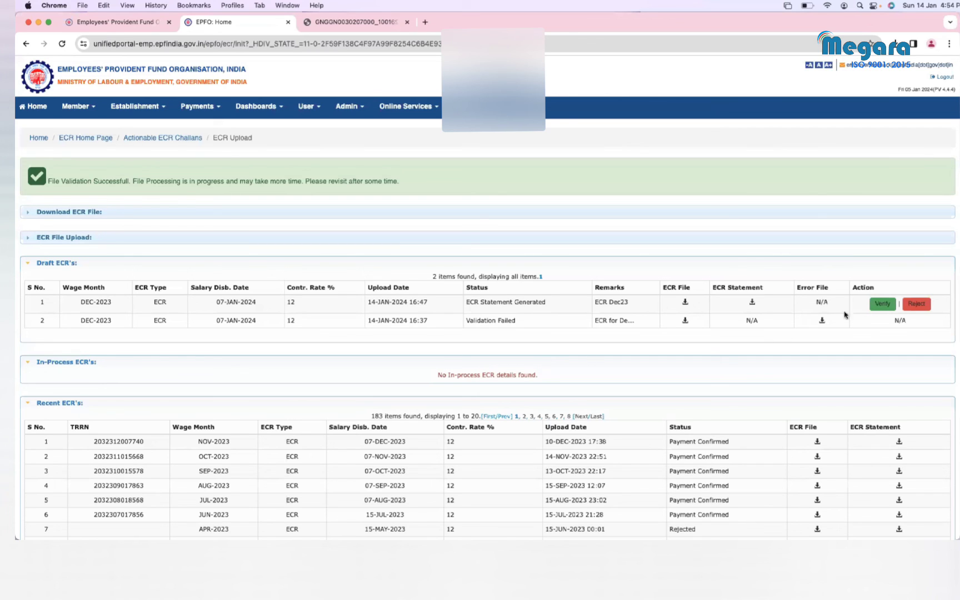
Step: Verify and confirm the DEC-2023 draft ECR, moving it to In-Process with a TRRN
{"action": "left_click", "coordinate": [881, 305]}
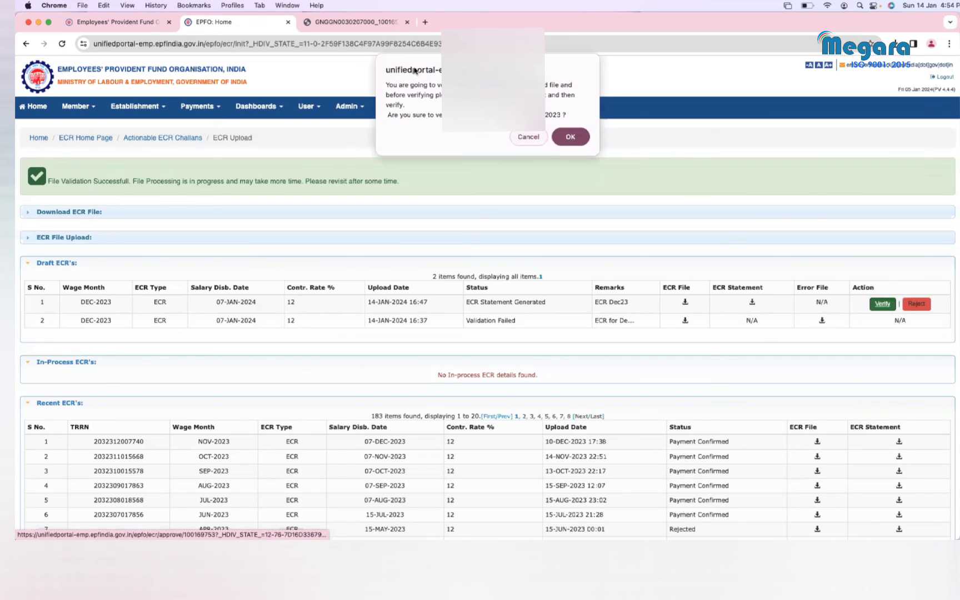
{"action": "left_click", "coordinate": [569, 137]}
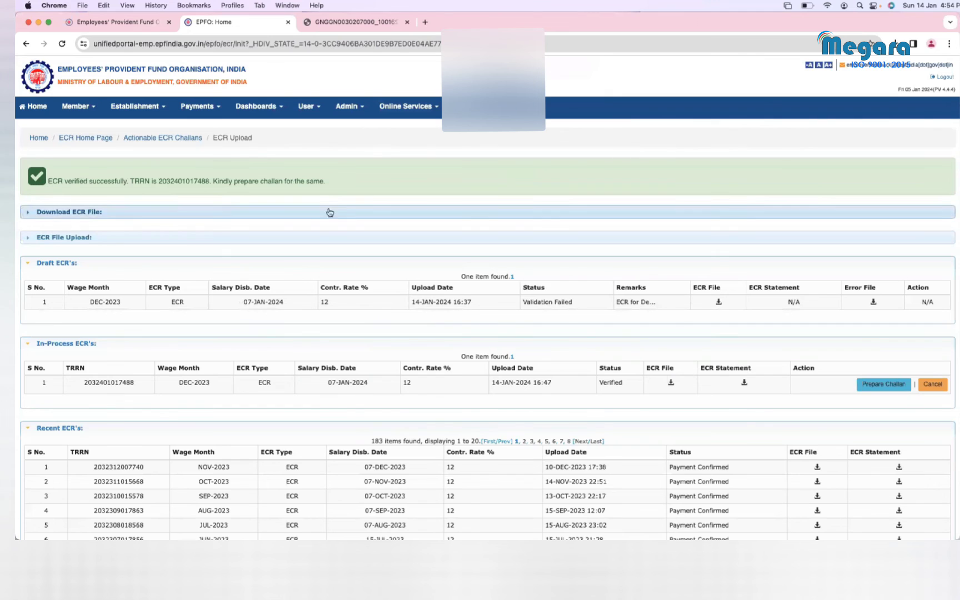
{"action": "scroll", "coordinate": [504, 152], "scroll_direction": "down", "scroll_amount": 1}
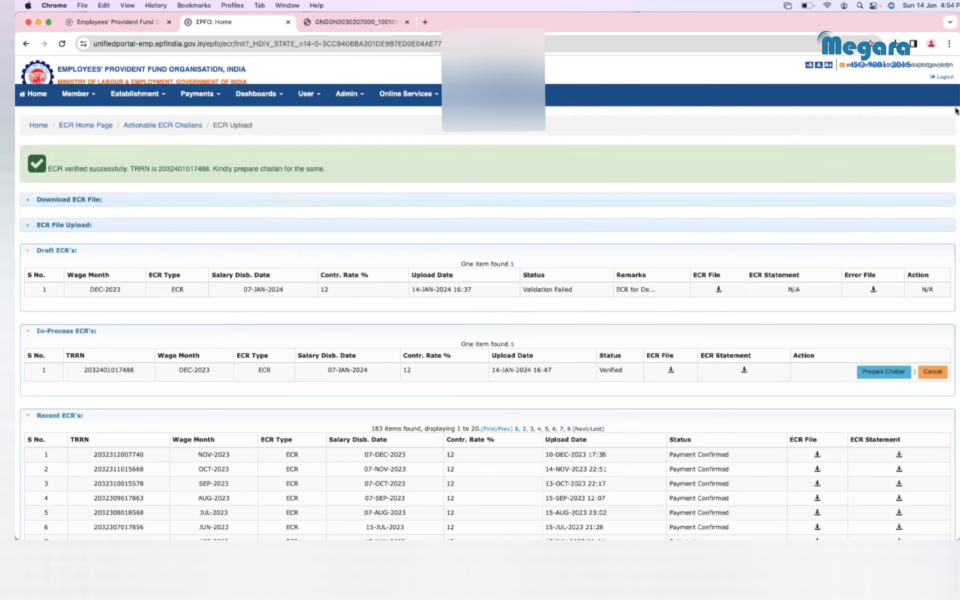
{"action": "left_click_drag", "start_coordinate": [959, 134], "coordinate": [959, 133]}
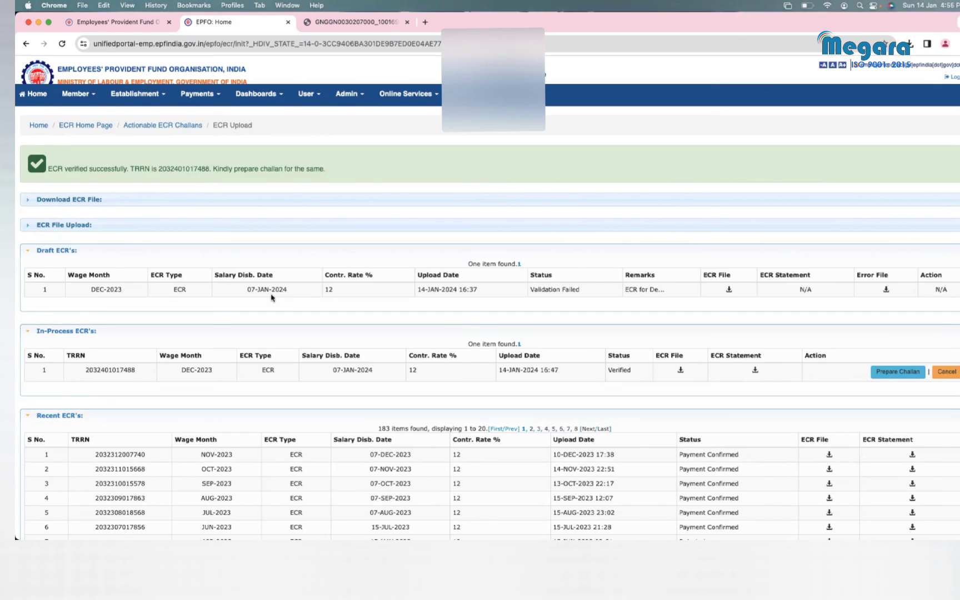
{"action": "key", "text": "super+shift+3"}
{"action": "left_click_drag", "start_coordinate": [84, 371], "coordinate": [143, 372]}
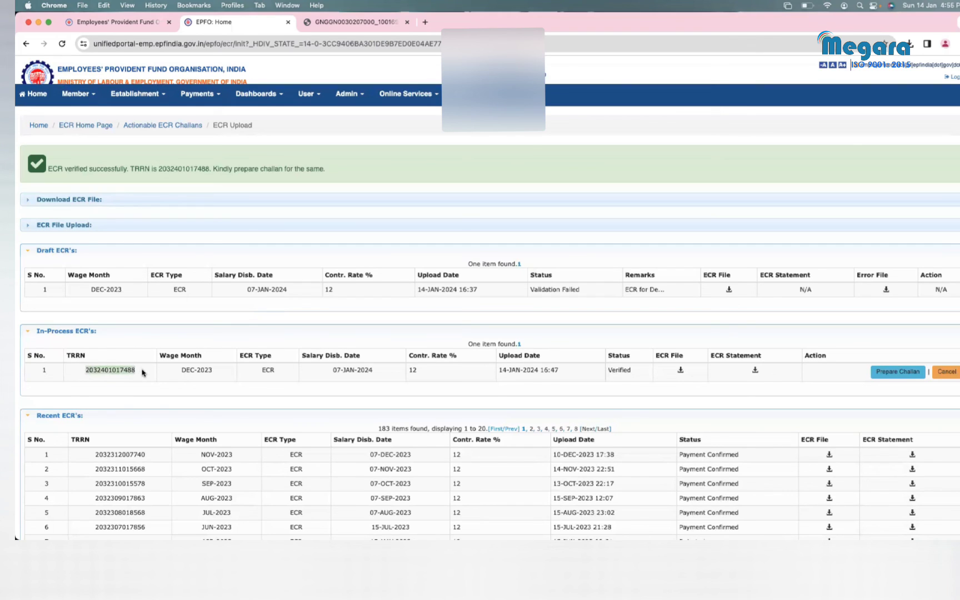